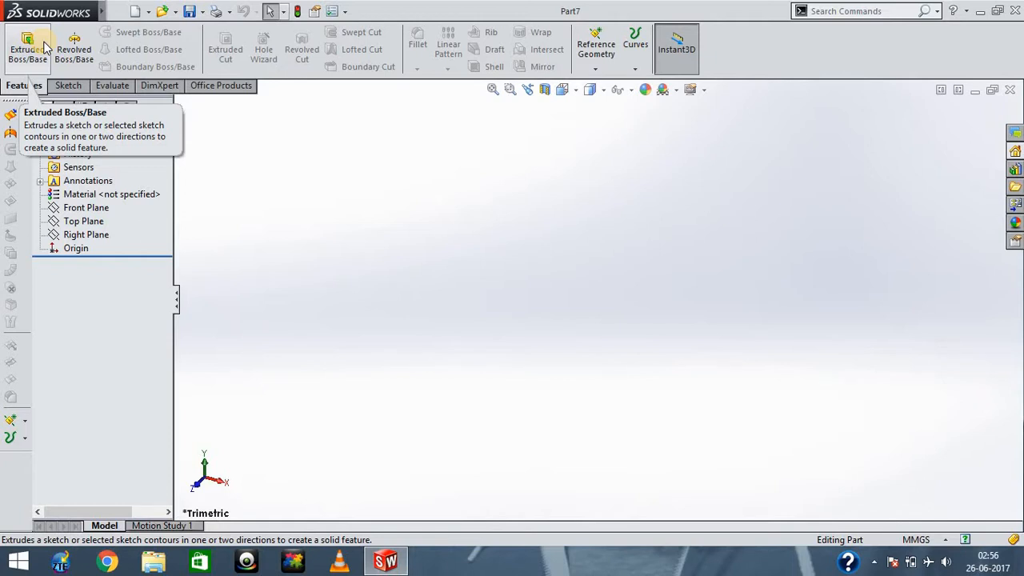
# - Sketch a circle with a radius of about 77 mm centred on the origin of the Top Plane
pyautogui.click(67, 85)
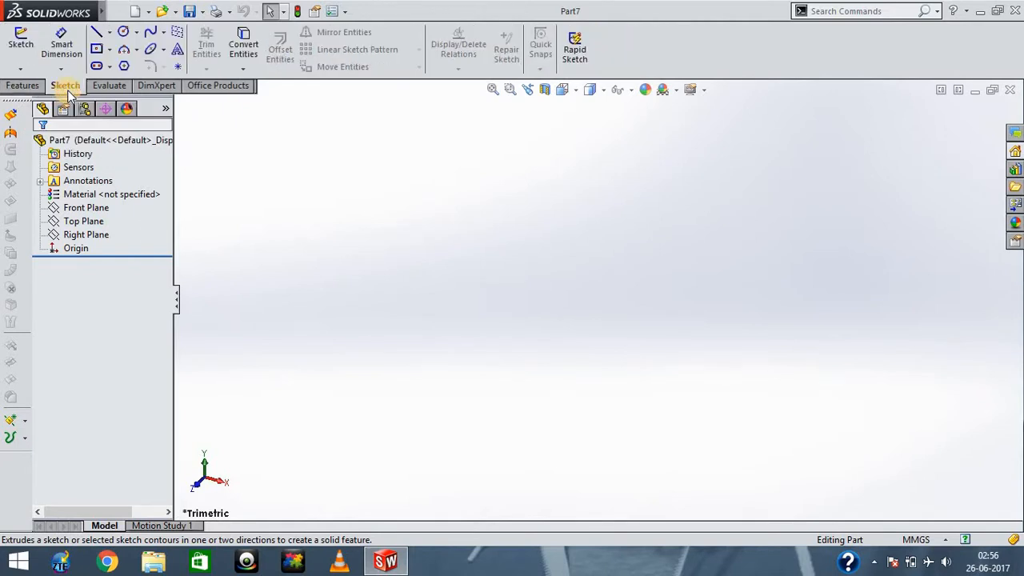
pyautogui.click(20, 45)
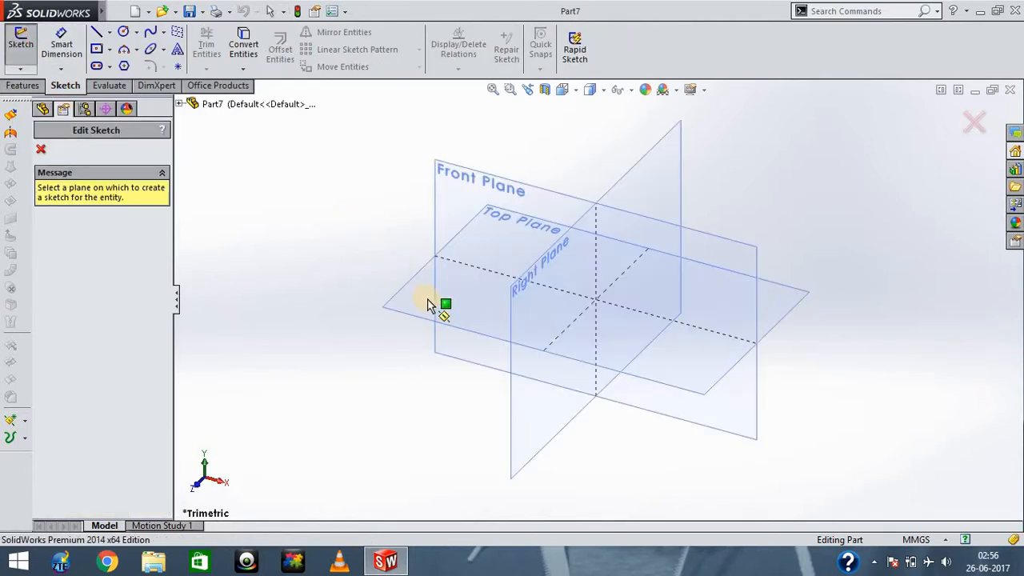
pyautogui.click(422, 297)
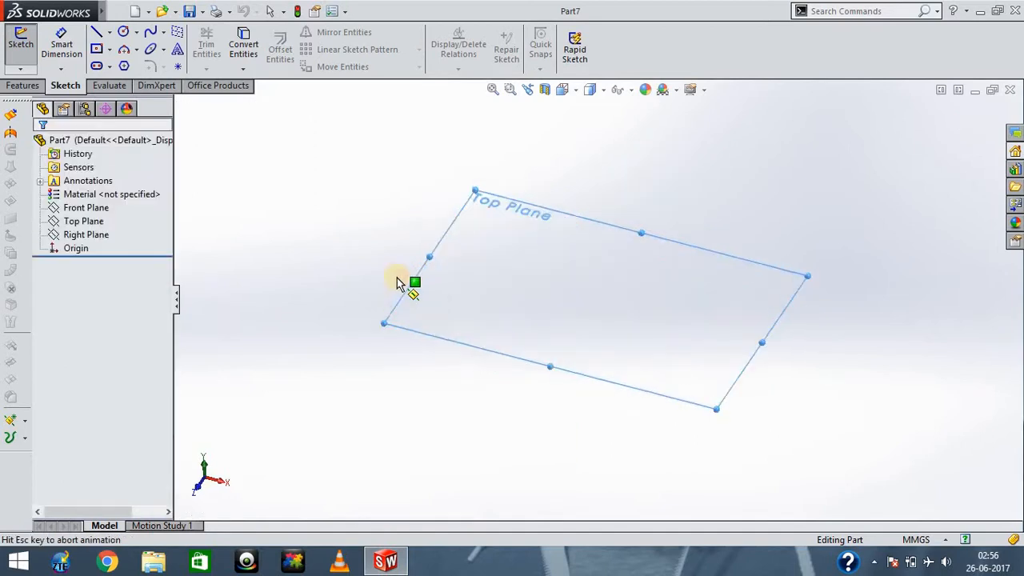
pyautogui.click(125, 33)
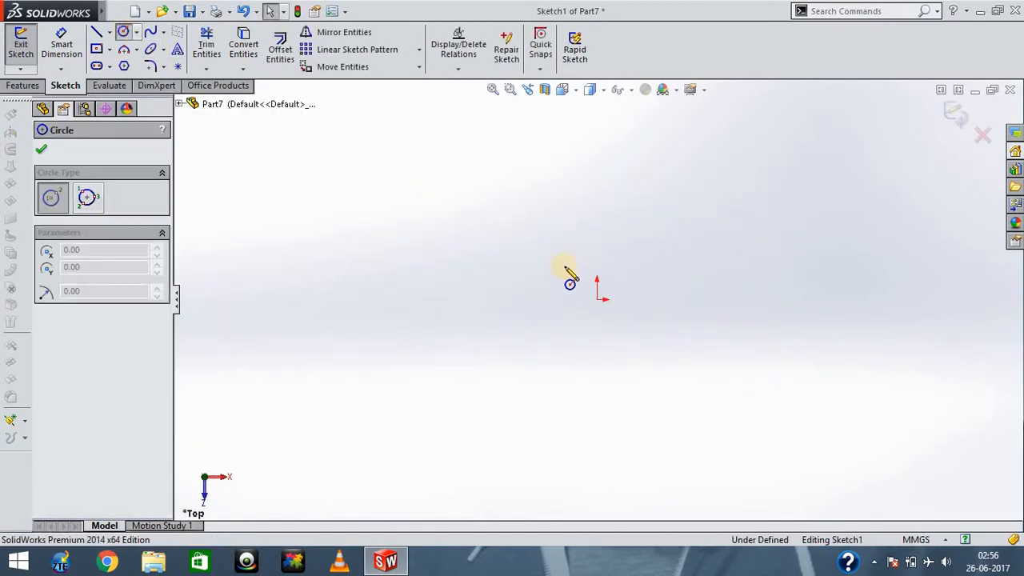
pyautogui.click(597, 298)
pyautogui.click(696, 406)
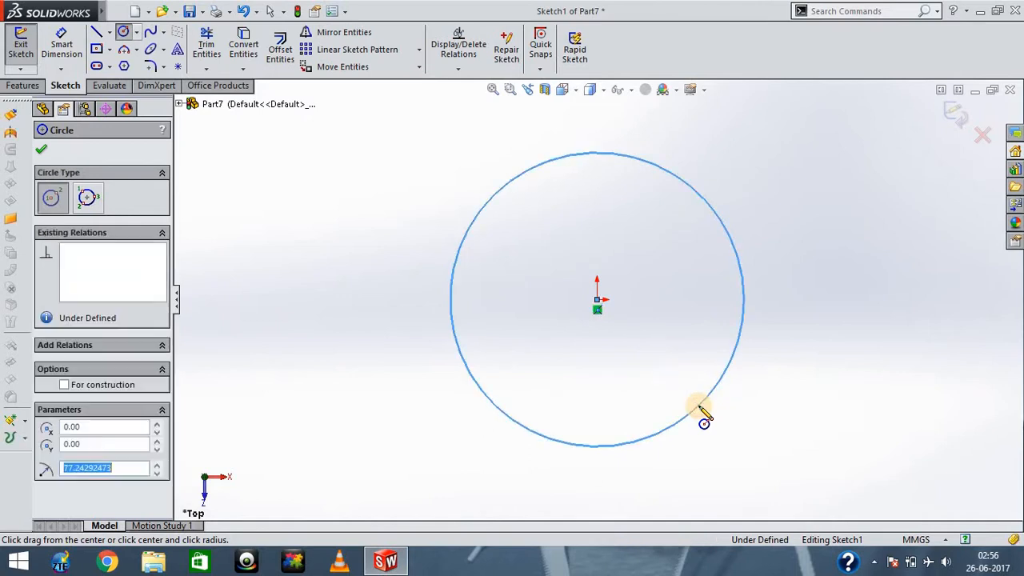
pyautogui.press('Escape')
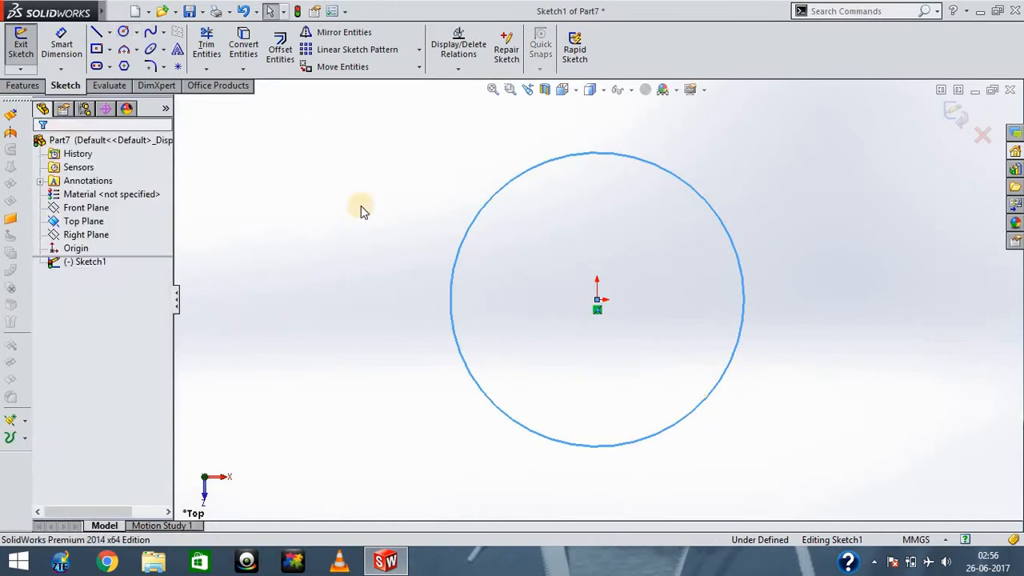
# - Dimension the circle's diameter as 100 mm and exit the sketch
pyautogui.click(61, 44)
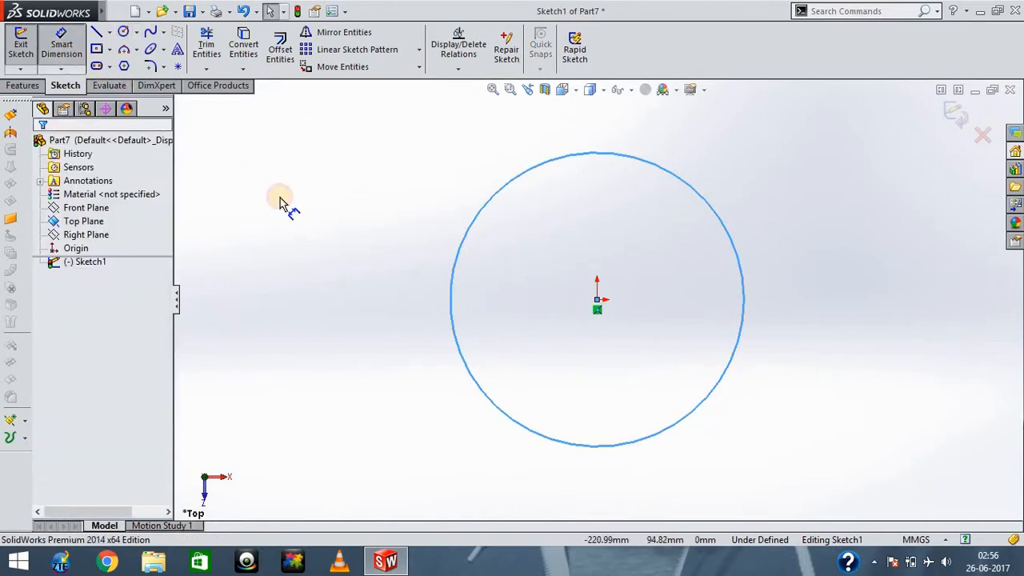
pyautogui.click(449, 312)
pyautogui.click(284, 300)
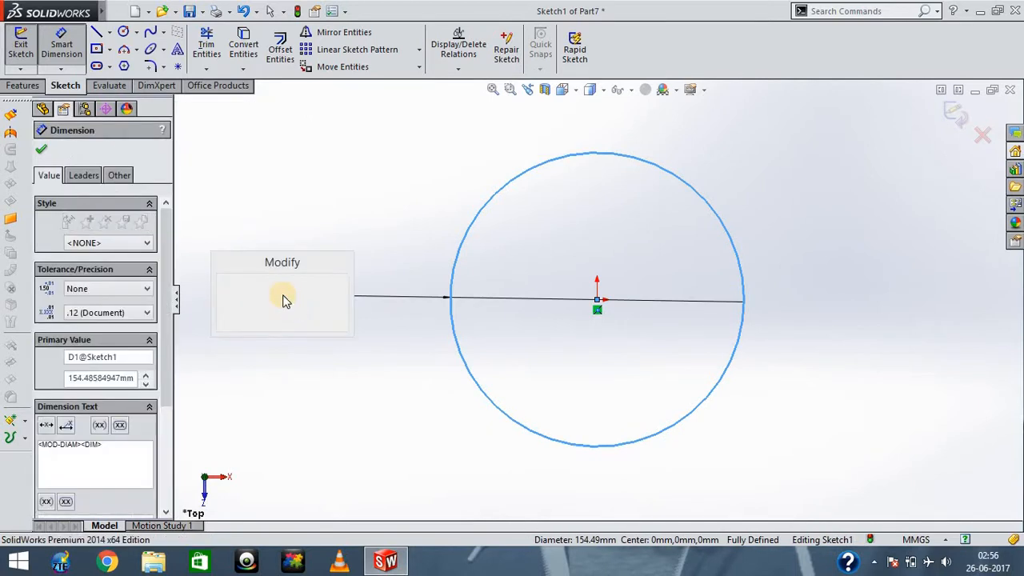
pyautogui.write('100')
pyautogui.press('Return')
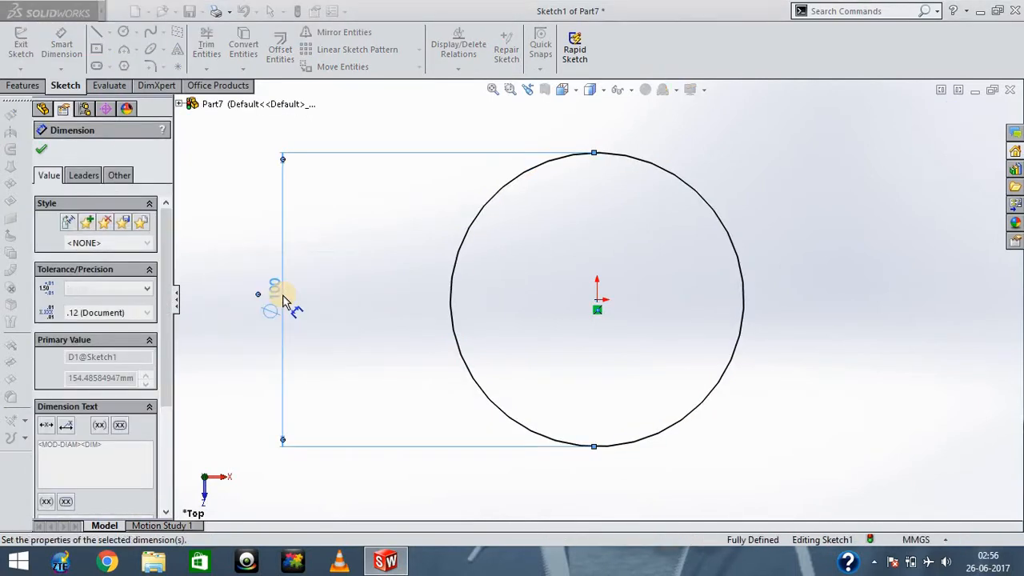
pyautogui.press('Escape')
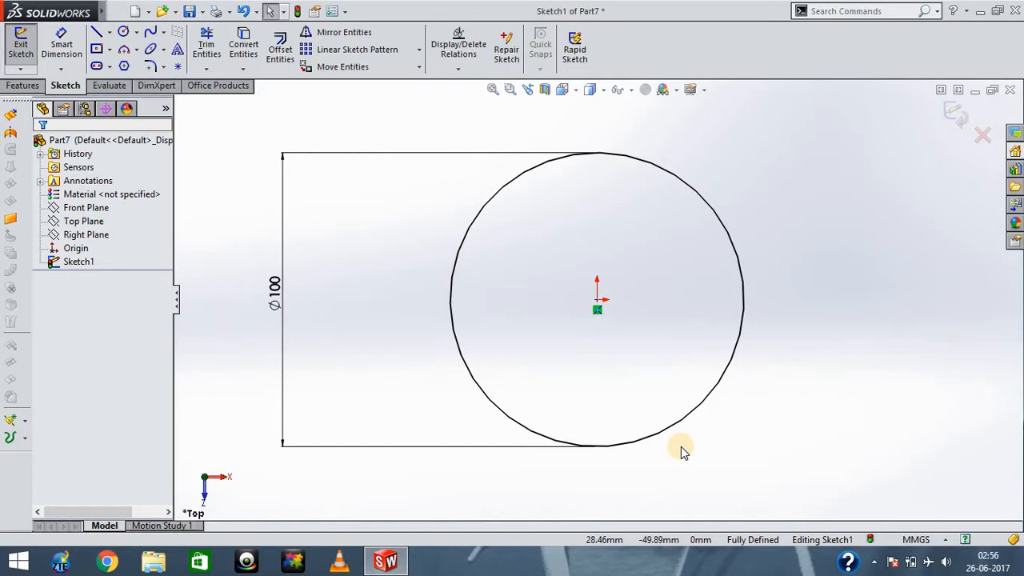
pyautogui.click(26, 50)
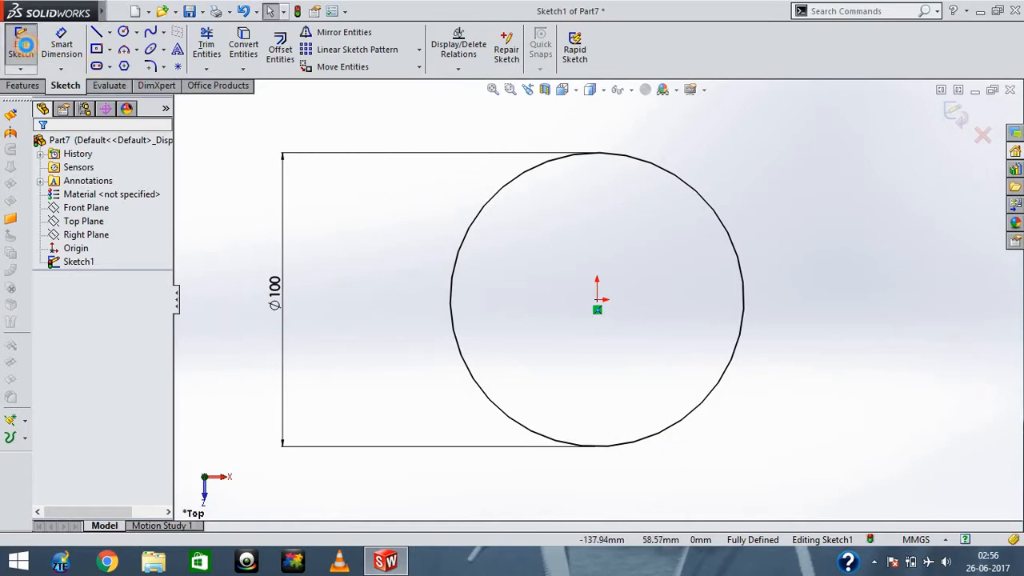
# - Start an Extruded Boss/Base from the circle sketch, with Sketch Plane as the start condition
pyautogui.click(22, 85)
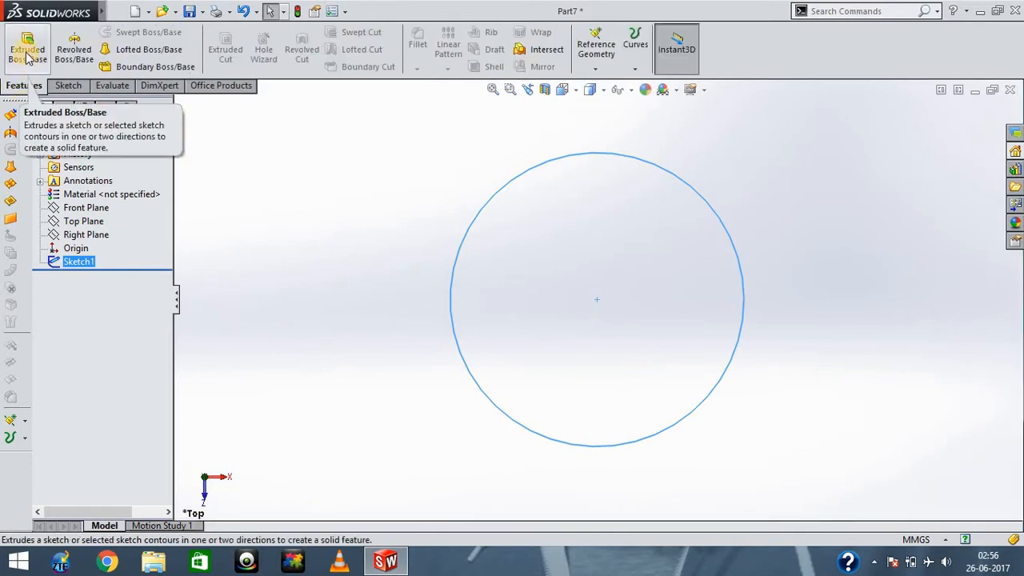
pyautogui.click(26, 55)
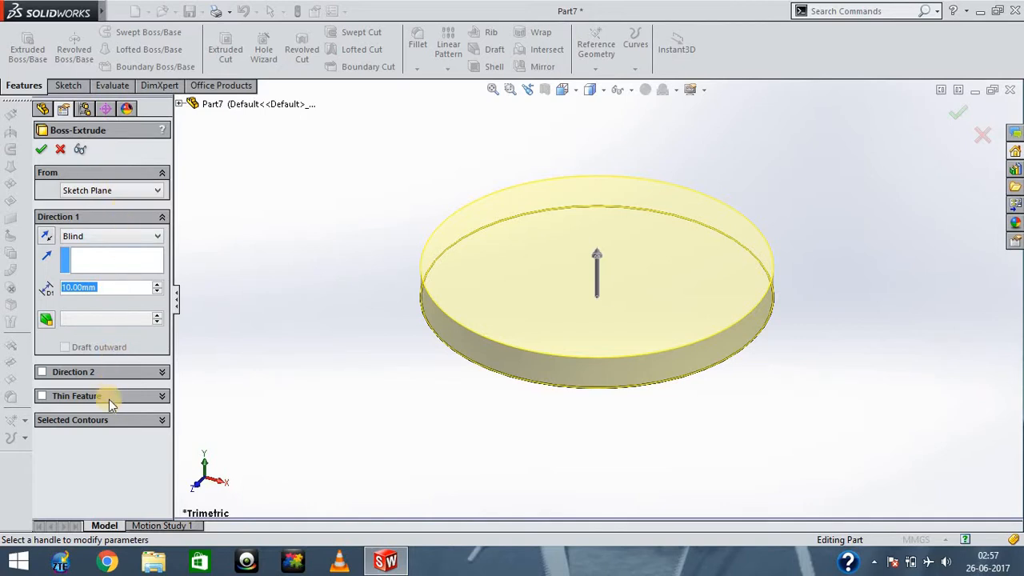
pyautogui.click(147, 197)
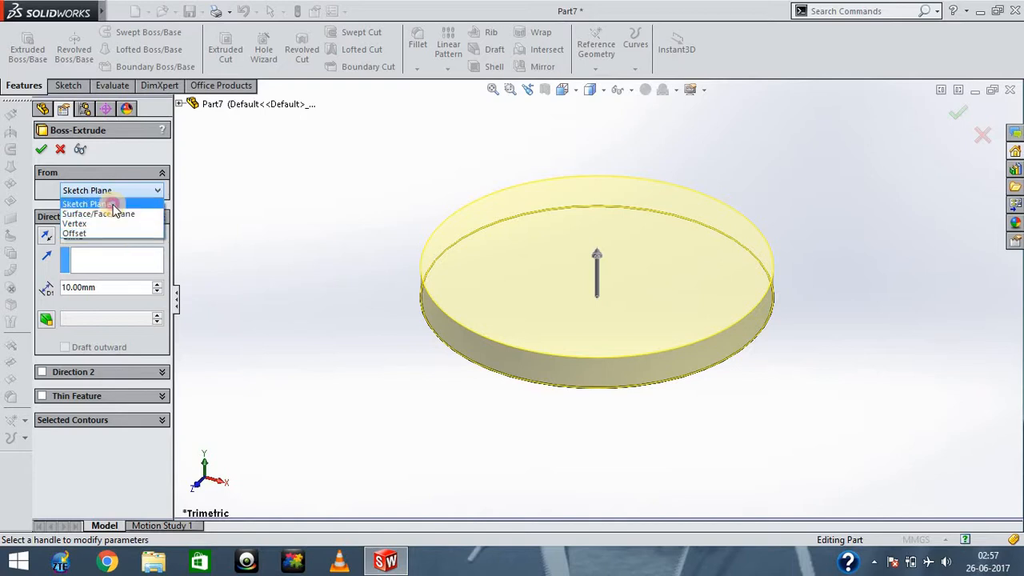
pyautogui.click(111, 204)
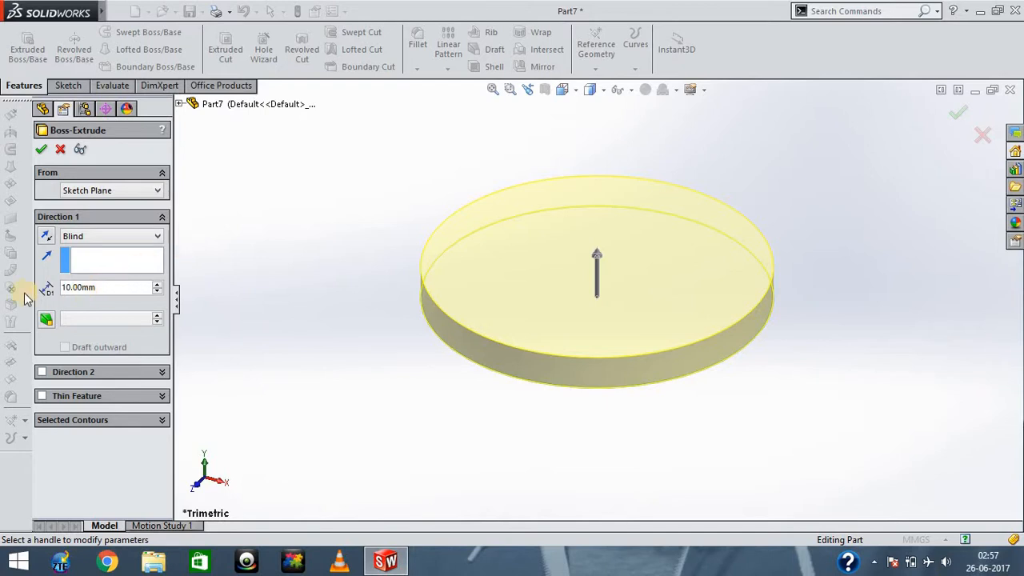
# - Try reversing the extrusion direction and switch it back
pyautogui.moveTo(96, 288); pyautogui.dragTo(62, 290)
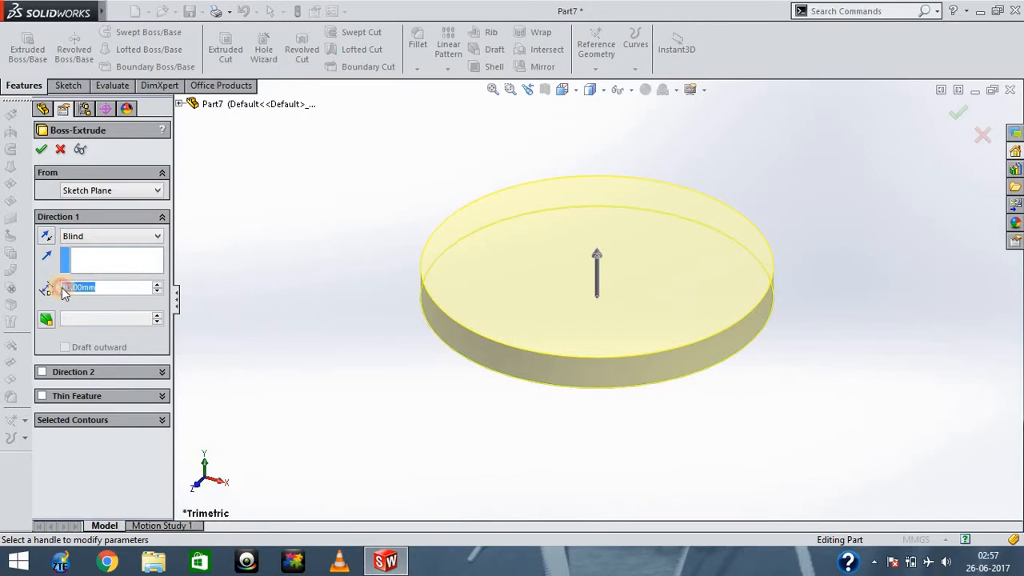
pyautogui.click(46, 242)
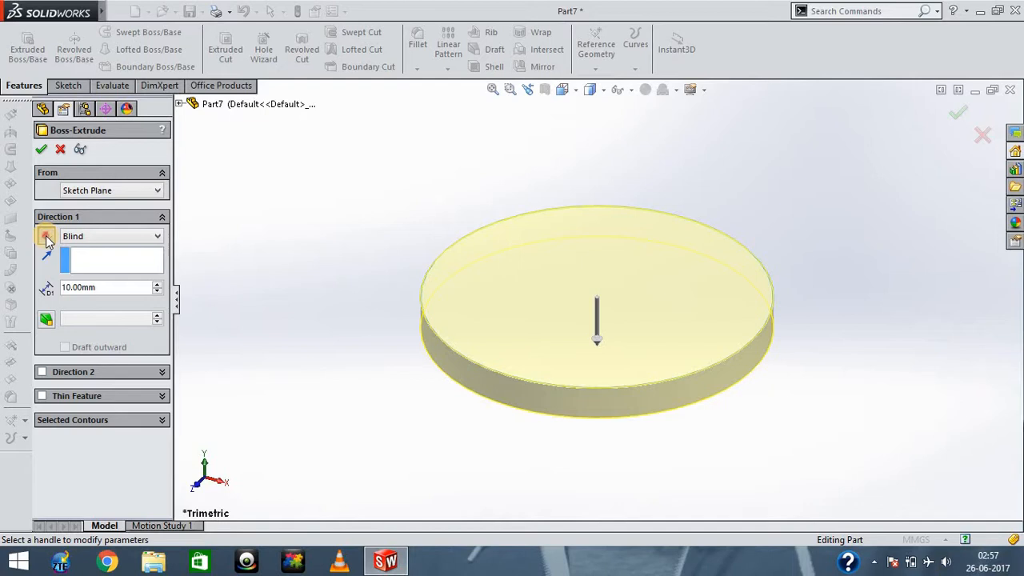
pyautogui.click(46, 239)
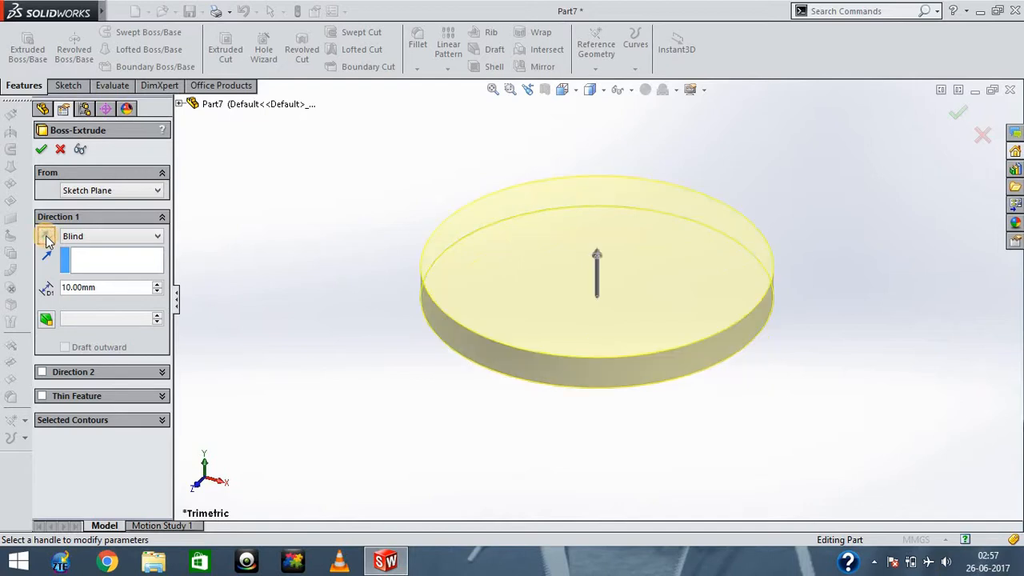
# - Set the extrusion's end condition to Mid Plane with a depth of 20 mm
pyautogui.click(116, 240)
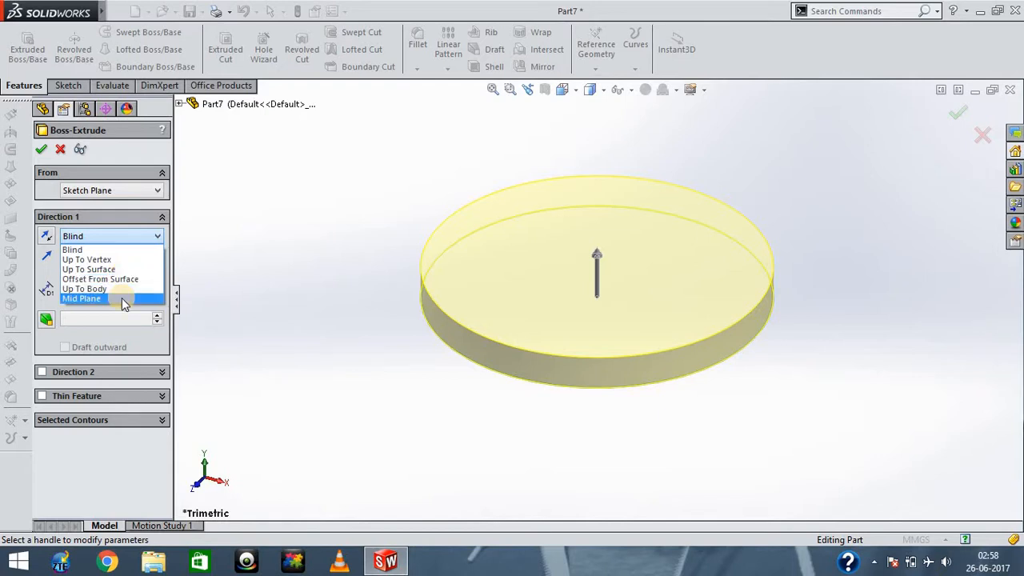
pyautogui.click(122, 297)
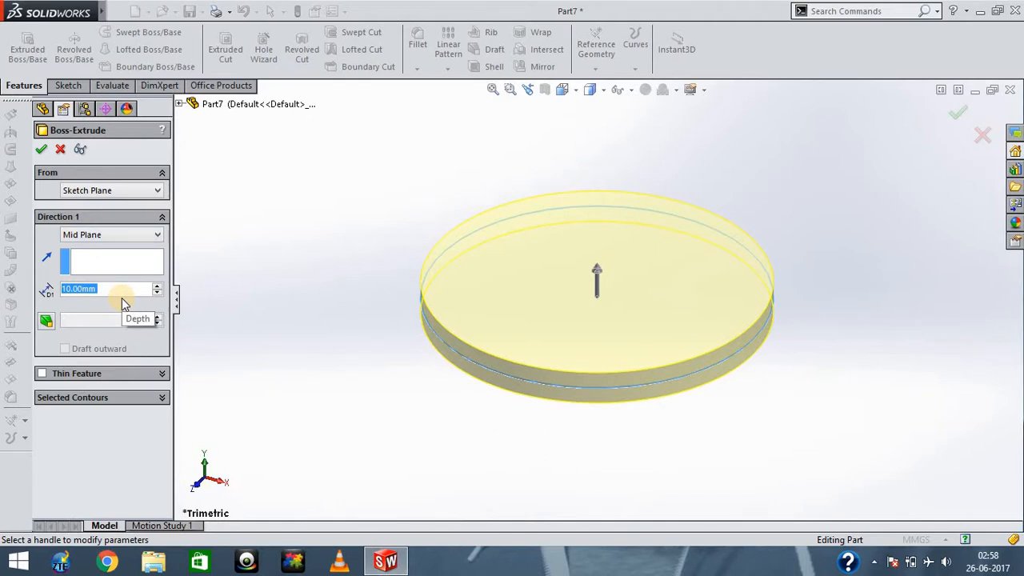
pyautogui.click(236, 330)
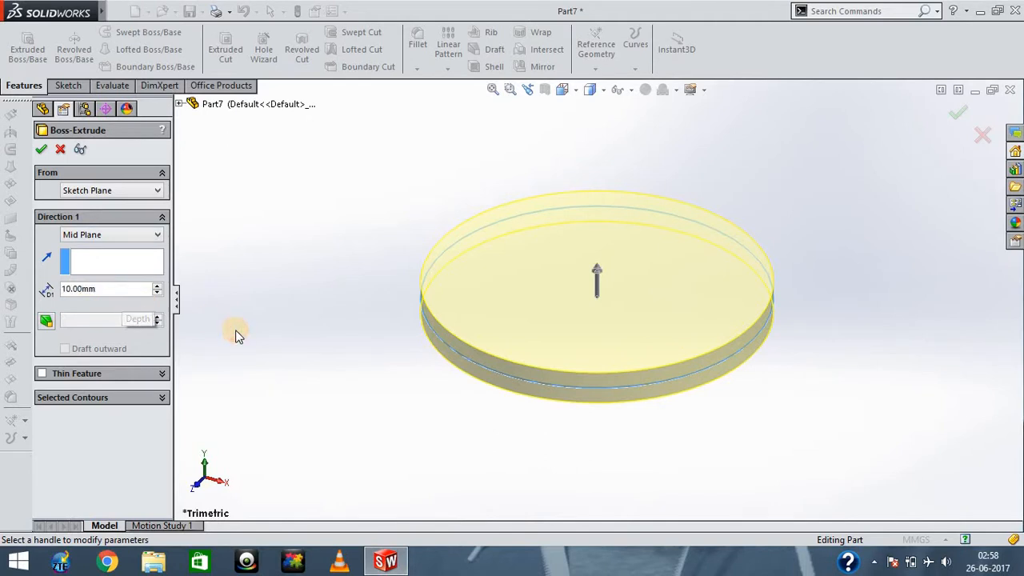
pyautogui.press('Up')
pyautogui.press('Up')
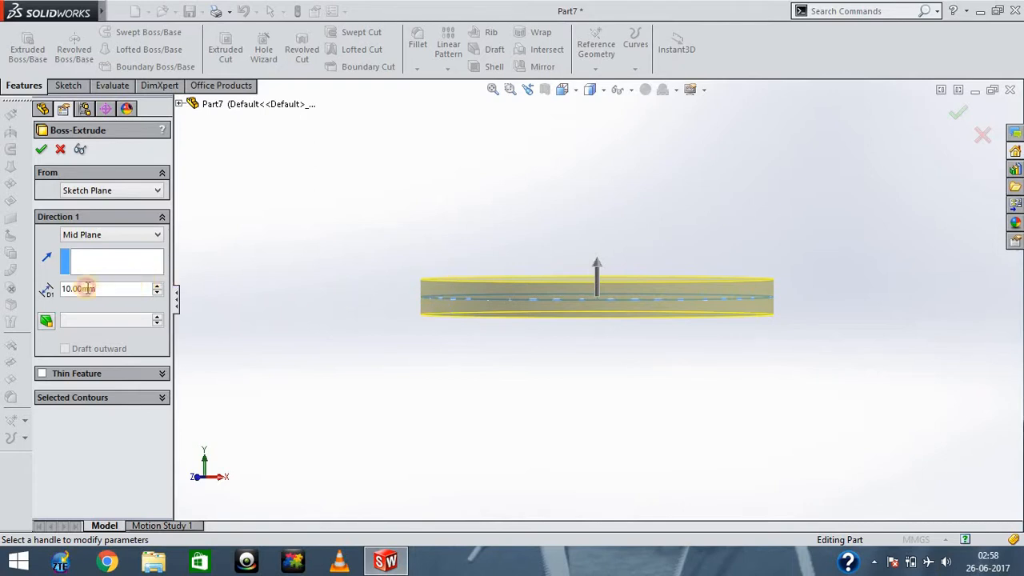
pyautogui.write('20')
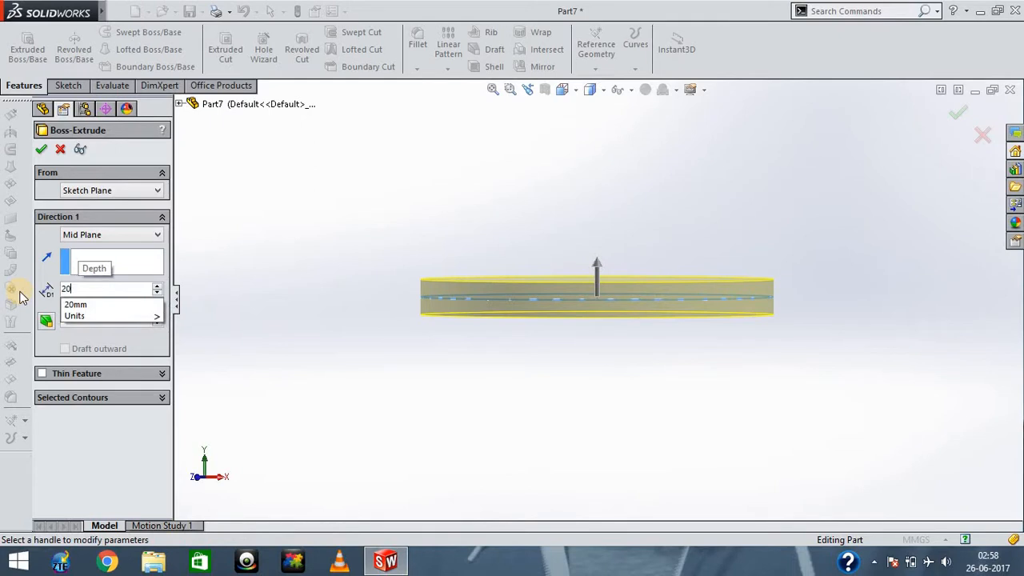
pyautogui.press('Return')
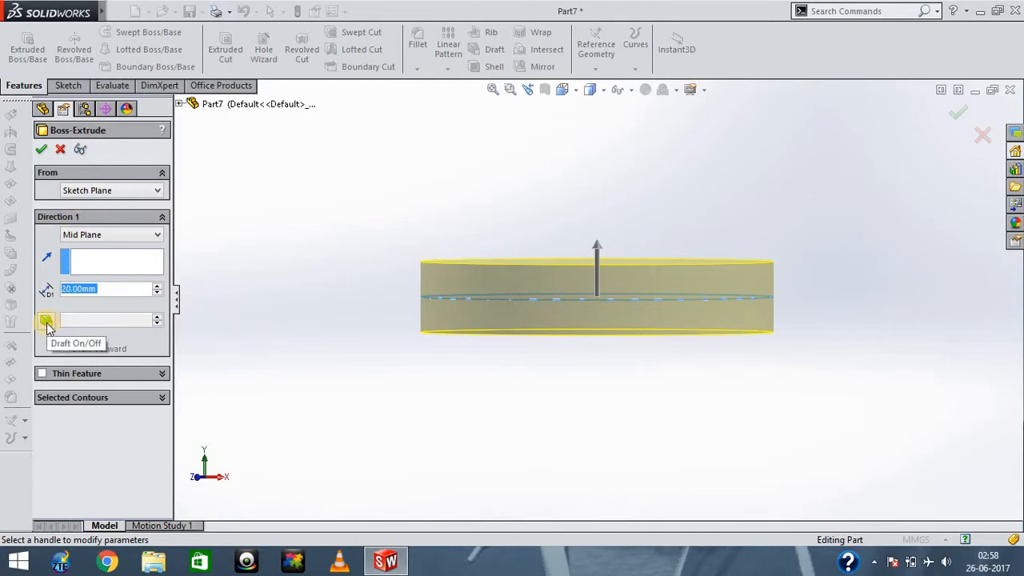
# - Examine the mid-plane extrusion preview from above, below and the side
pyautogui.click(271, 312)
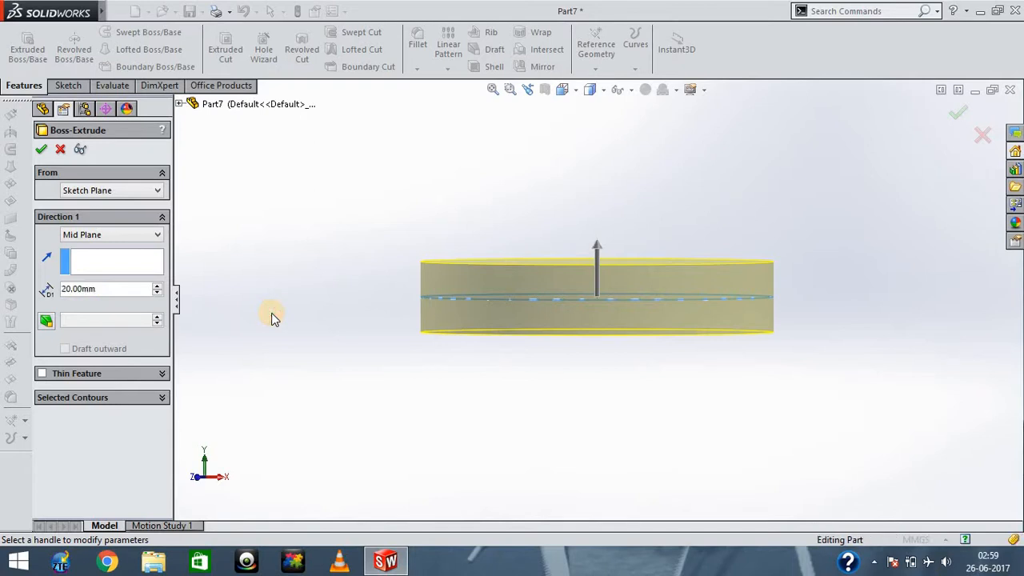
pyautogui.press('Down')
pyautogui.press('Down')
pyautogui.press('Down')
pyautogui.press('Down')
pyautogui.press('Down')
pyautogui.press('Down')
pyautogui.press('Down')
pyautogui.press('Down')
pyautogui.press('Down')
pyautogui.press('Down')
pyautogui.press('Down')
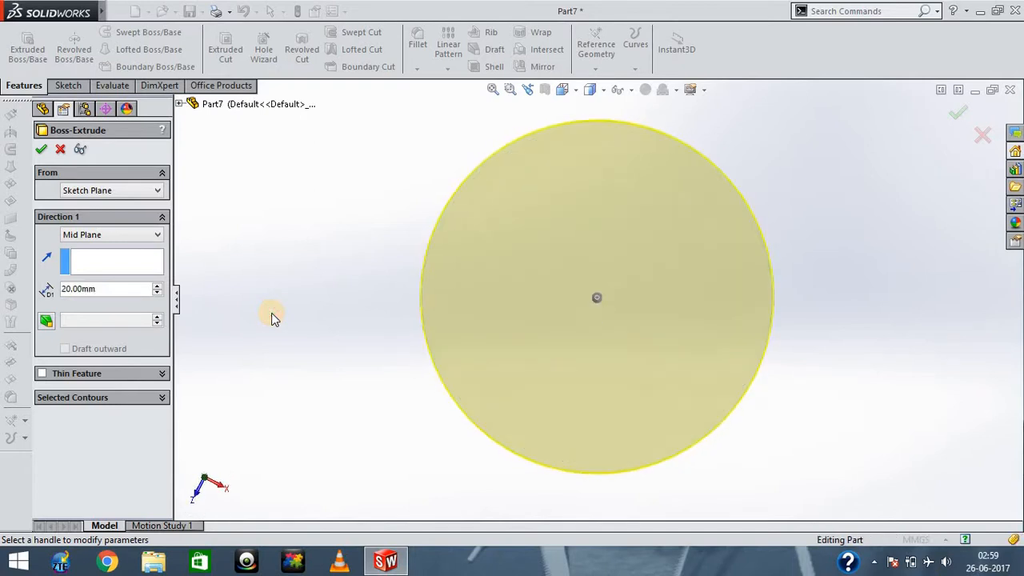
pyautogui.press('Down')
pyautogui.press('Down')
pyautogui.press('Down')
pyautogui.press('Down')
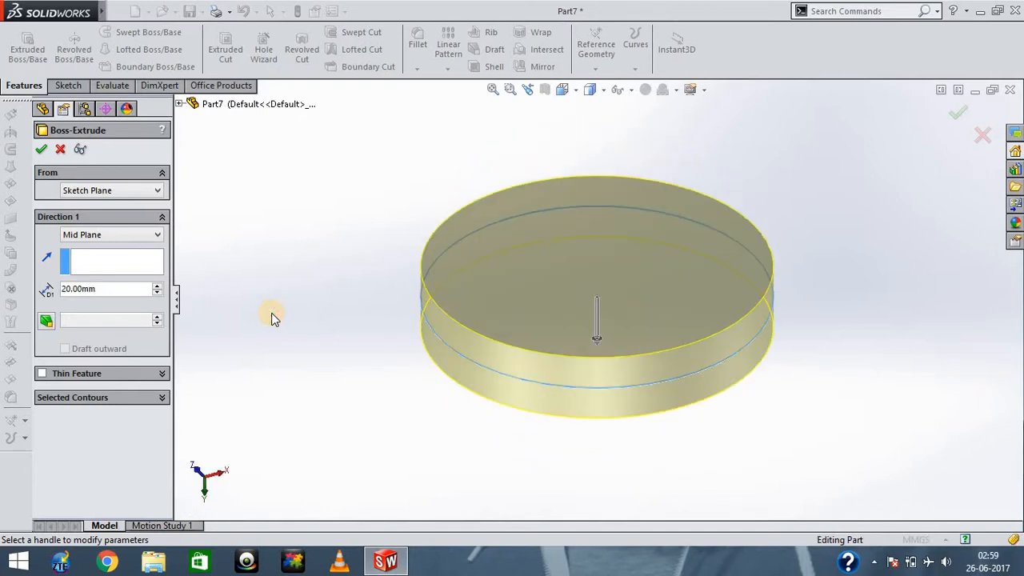
pyautogui.press('Down')
pyautogui.press('Down')
pyautogui.press('Down')
pyautogui.press('Down')
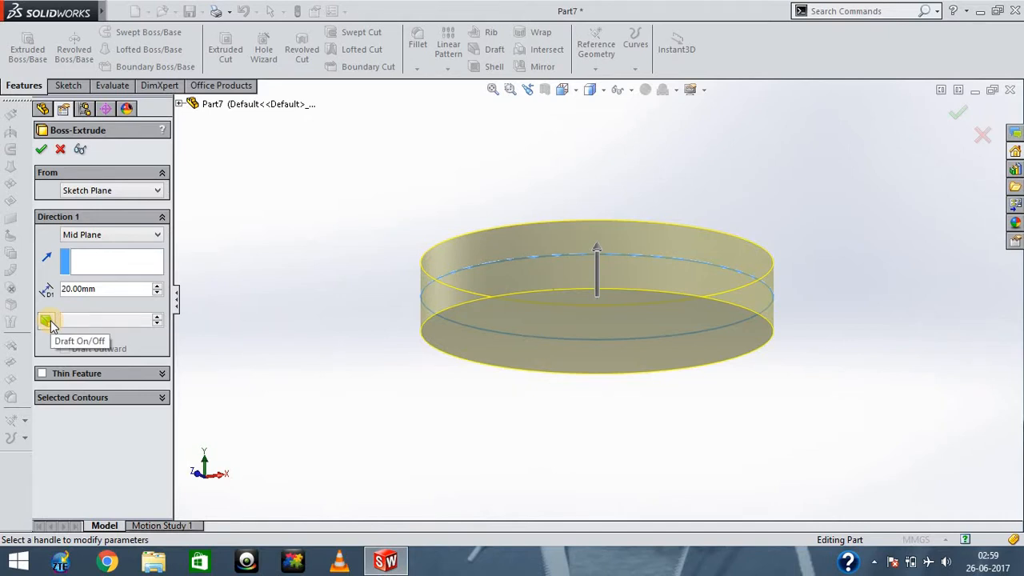
# - Turn on draft for the extrusion with a 20-degree angle and check the tapered preview
pyautogui.click(47, 320)
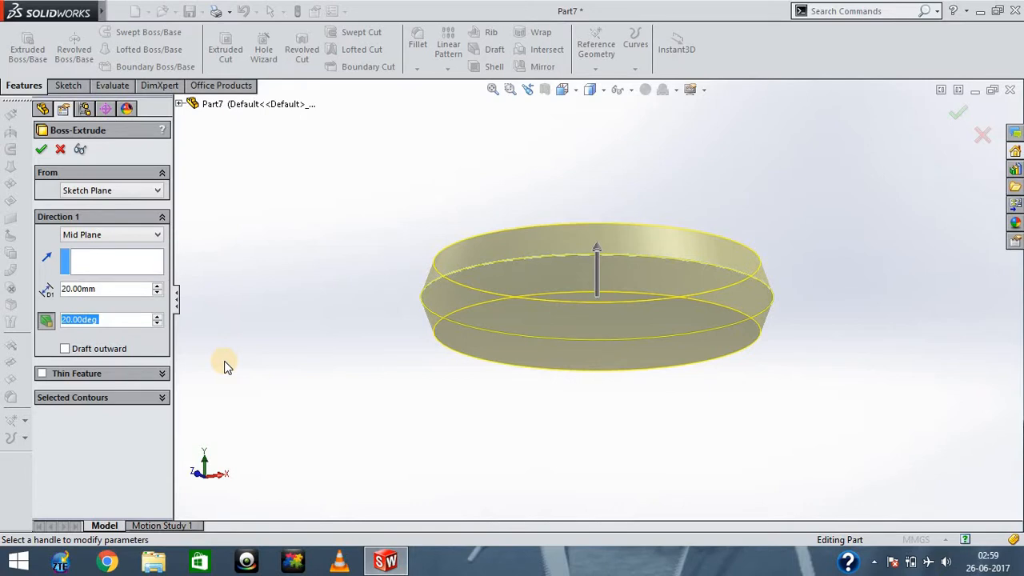
pyautogui.click(288, 311)
pyautogui.press('Down')
pyautogui.press('Down')
pyautogui.press('Down')
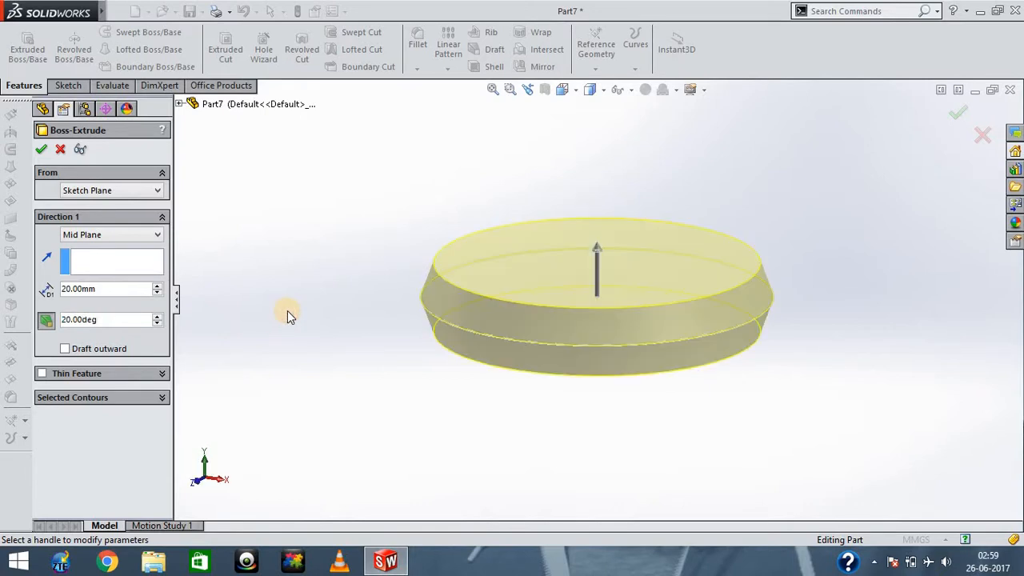
pyautogui.press('Up')
# - Set the mid-plane extrusion's depth to 100 mm and make its draft go outward
pyautogui.moveTo(122, 291); pyautogui.dragTo(50, 298)
pyautogui.write('100')
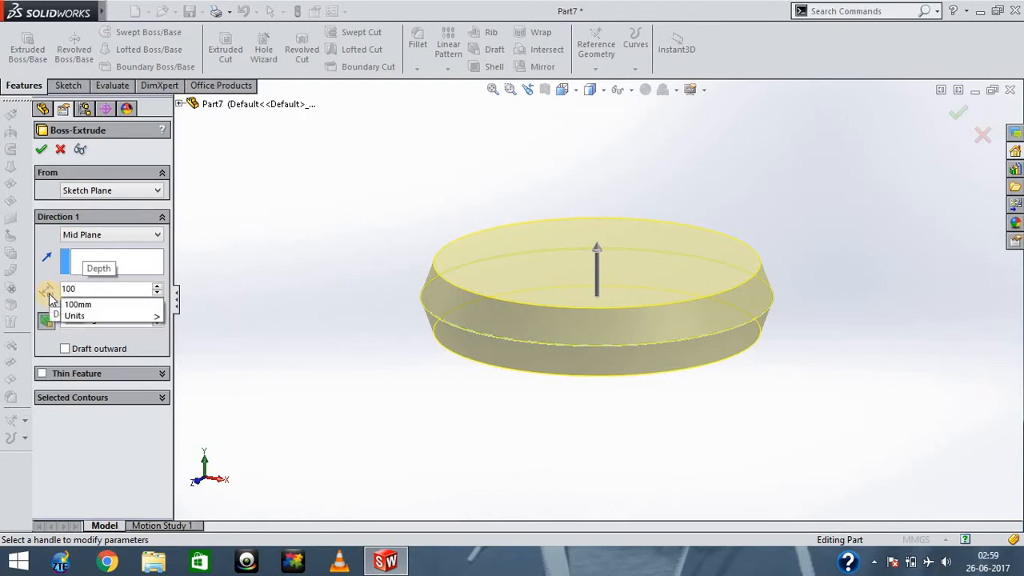
pyautogui.press('Return')
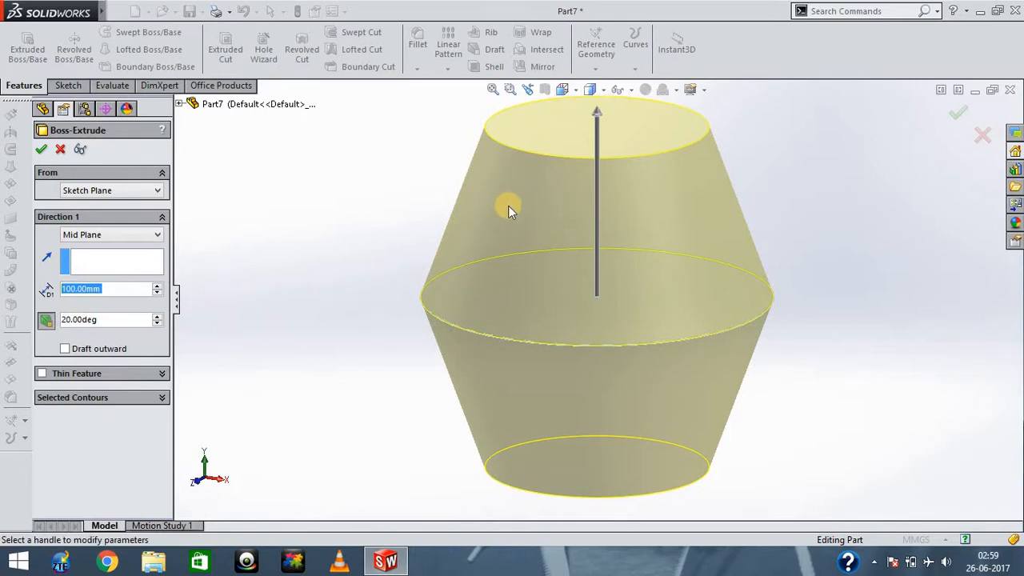
pyautogui.click(65, 350)
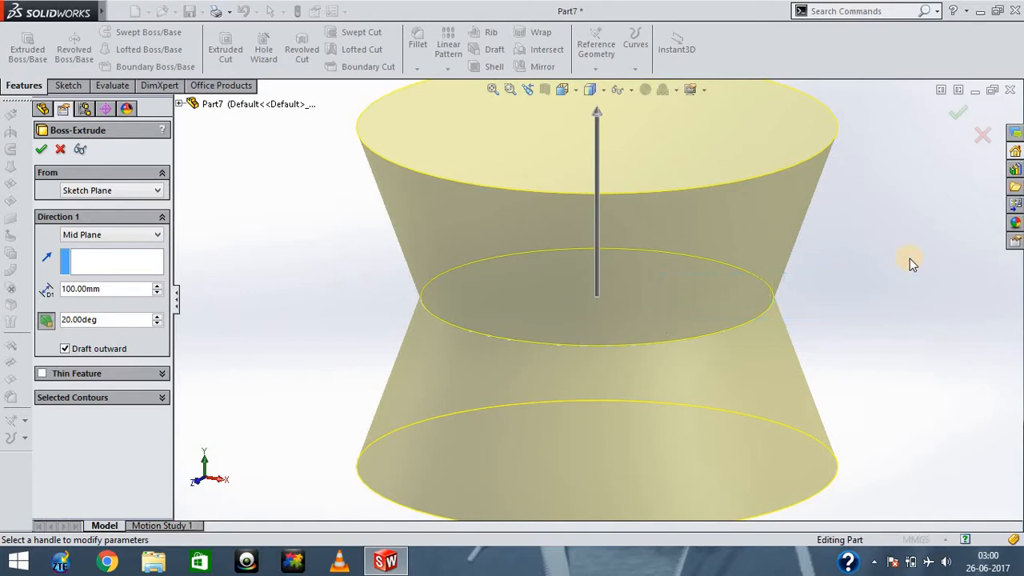
# - Examine the outward-drafted extrusion preview from different viewing angles
pyautogui.press('Left')
pyautogui.press('Left')
pyautogui.press('Left')
pyautogui.press('Left')
pyautogui.press('Left')
pyautogui.press('Left')
pyautogui.press('Left')
pyautogui.press('Left')
pyautogui.press('Left')
pyautogui.press('Left')
pyautogui.press('Left')
pyautogui.press('Left')
pyautogui.press('Left')
pyautogui.press('Left')
pyautogui.press('Left')
pyautogui.press('Left')
pyautogui.press('Left')
pyautogui.press('Left')
pyautogui.press('Left')
pyautogui.press('Left')
pyautogui.press('Down')
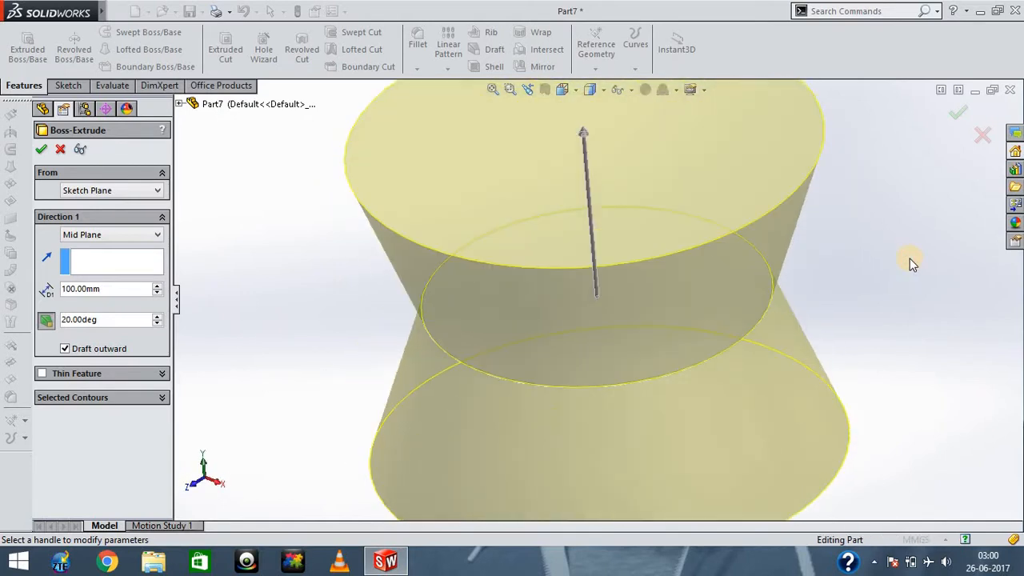
pyautogui.press('Down')
pyautogui.press('Up')
pyautogui.press('Up')
pyautogui.press('Up')
pyautogui.press('Down')
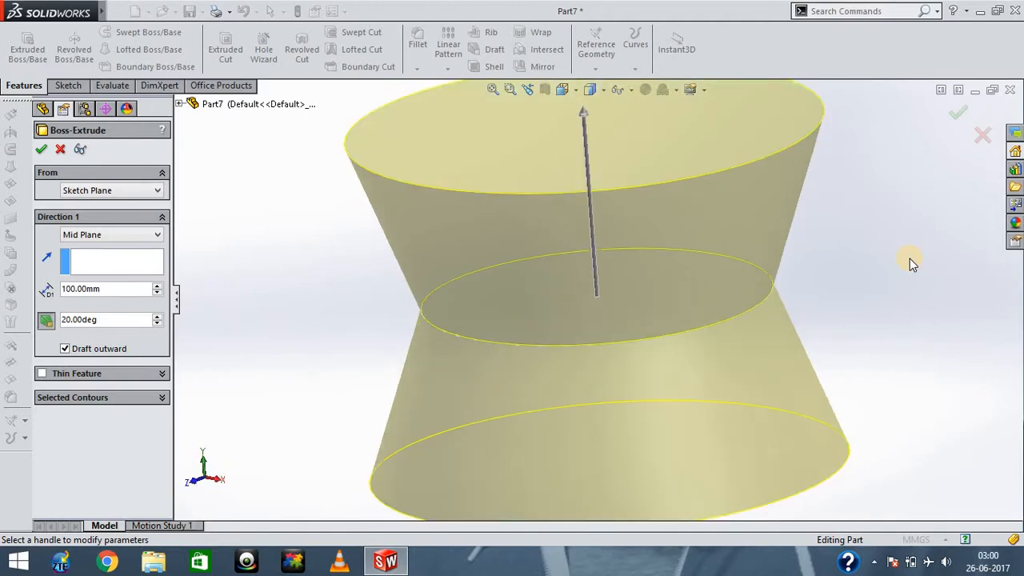
# - Set the draft angle of the mid-plane extrusion to 30 degrees
pyautogui.press('Up')
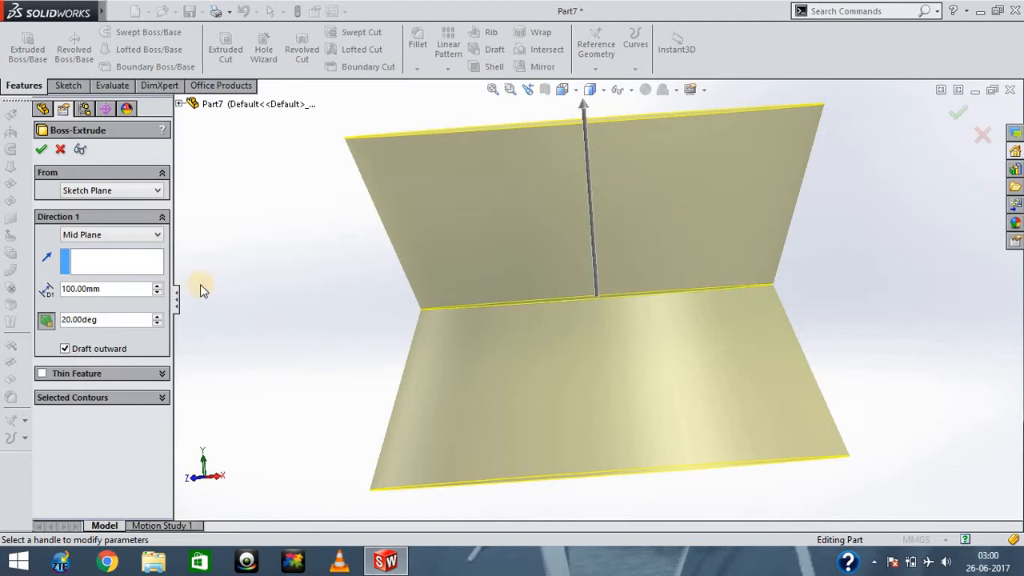
pyautogui.click(104, 320)
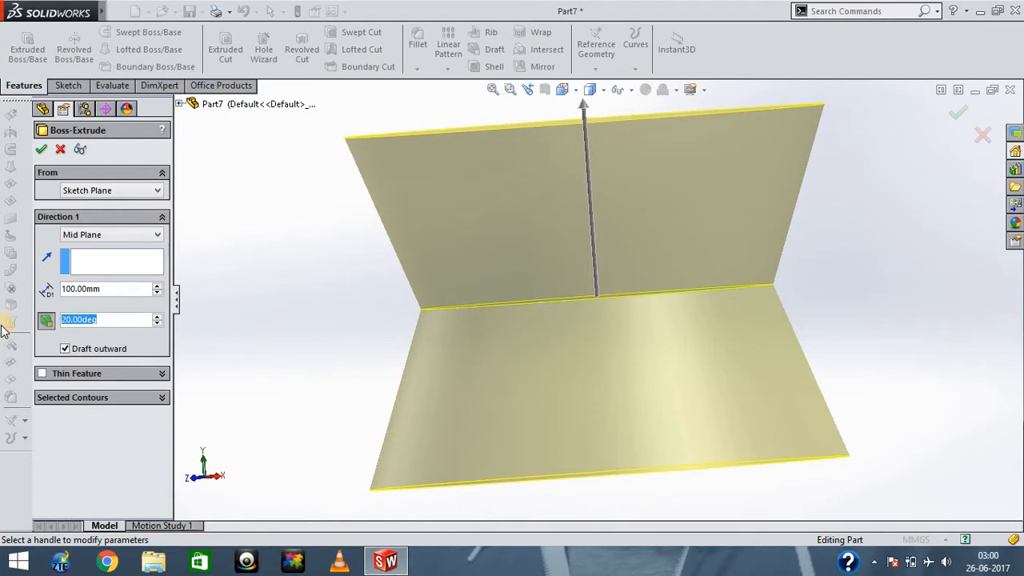
pyautogui.write('30')
pyautogui.press('Return')
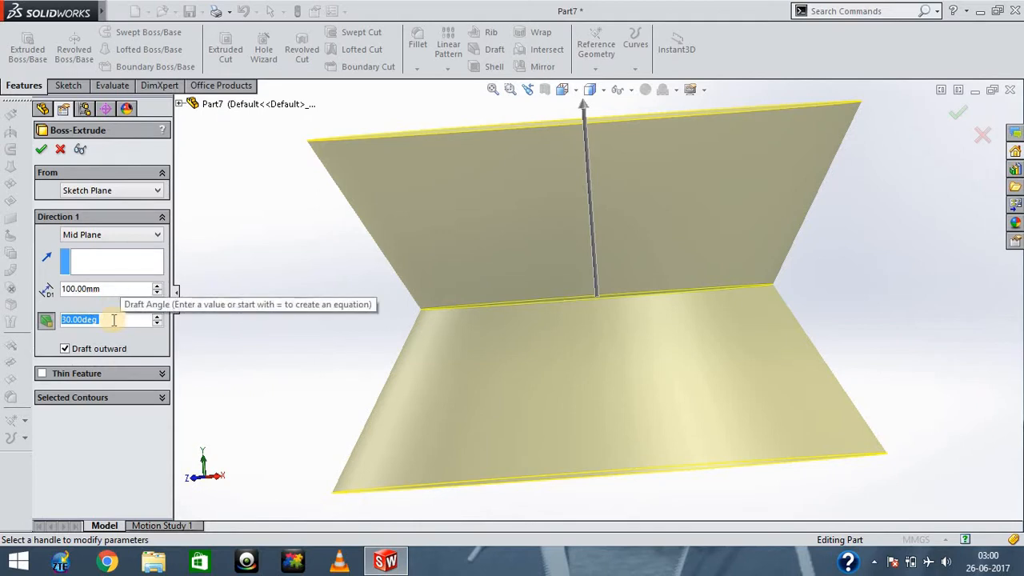
# - Return the extrusion's draft angle to 20 degrees
pyautogui.moveTo(107, 321); pyautogui.dragTo(2, 324)
pyautogui.write('10')
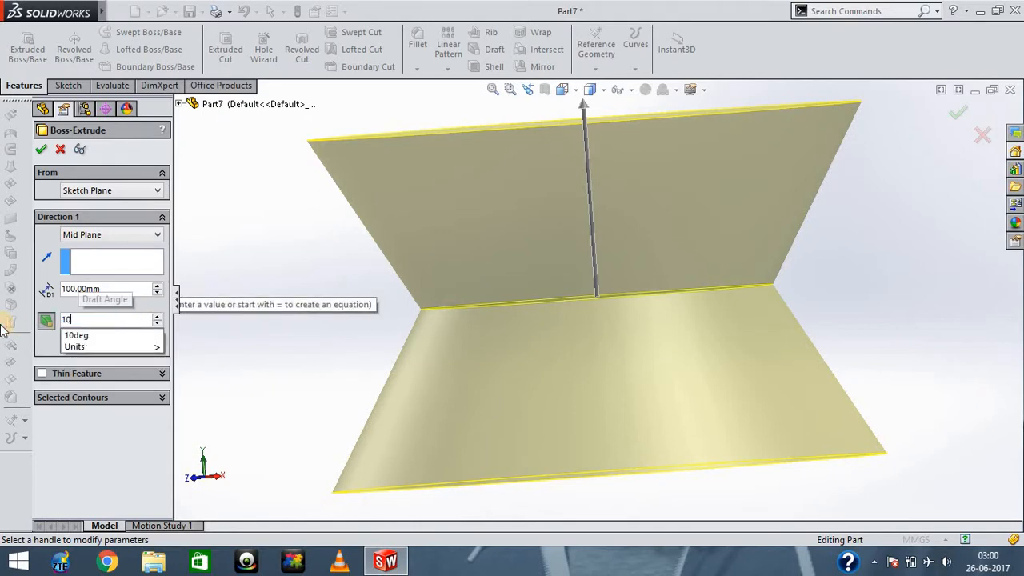
pyautogui.press('BackSpace')
pyautogui.press('BackSpace')
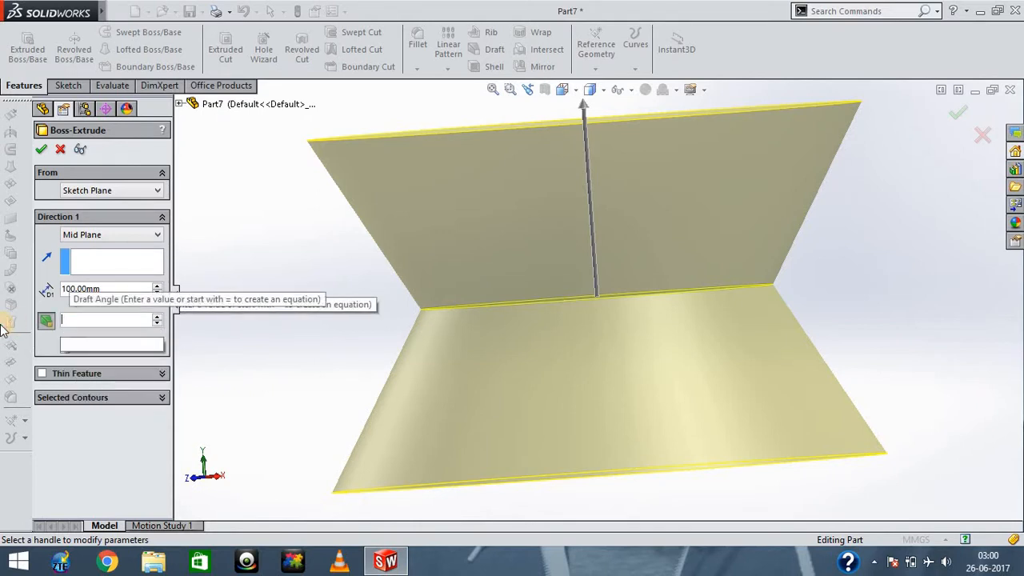
pyautogui.write('20')
pyautogui.press('Return')
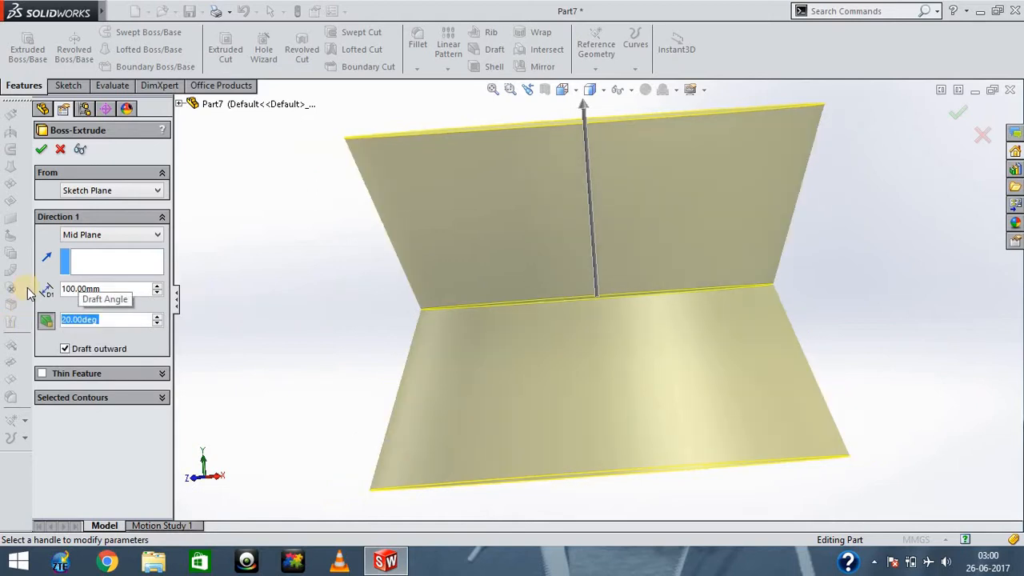
# - Set the depth of the mid-plane extrusion to 20 mm
pyautogui.doubleClick(103, 289)
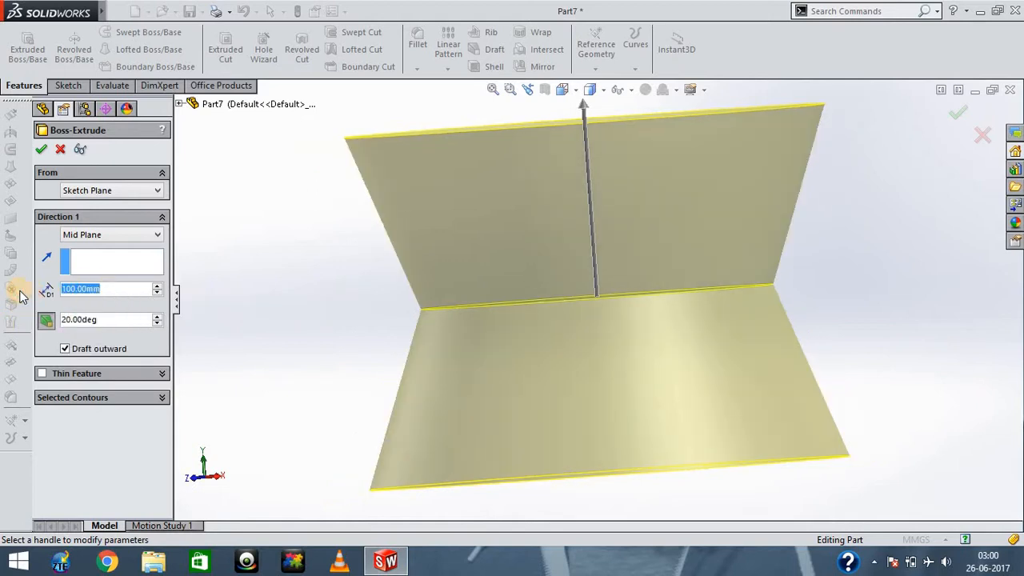
pyautogui.write('20')
pyautogui.press('Return')
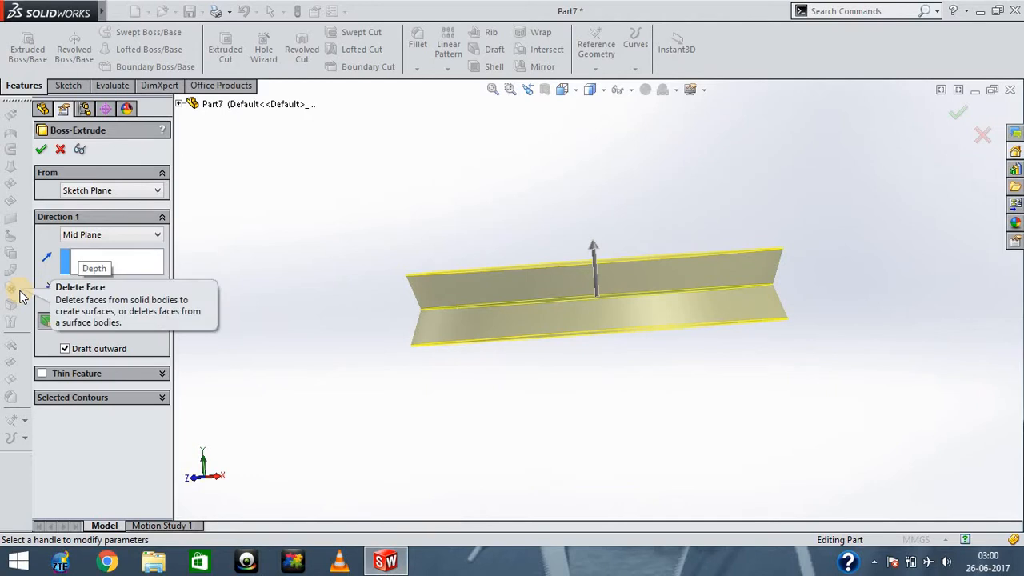
# - Examine the shallower outward-drafted extrusion preview from above, below and the side
pyautogui.click(204, 300)
pyautogui.press('Down')
pyautogui.press('Down')
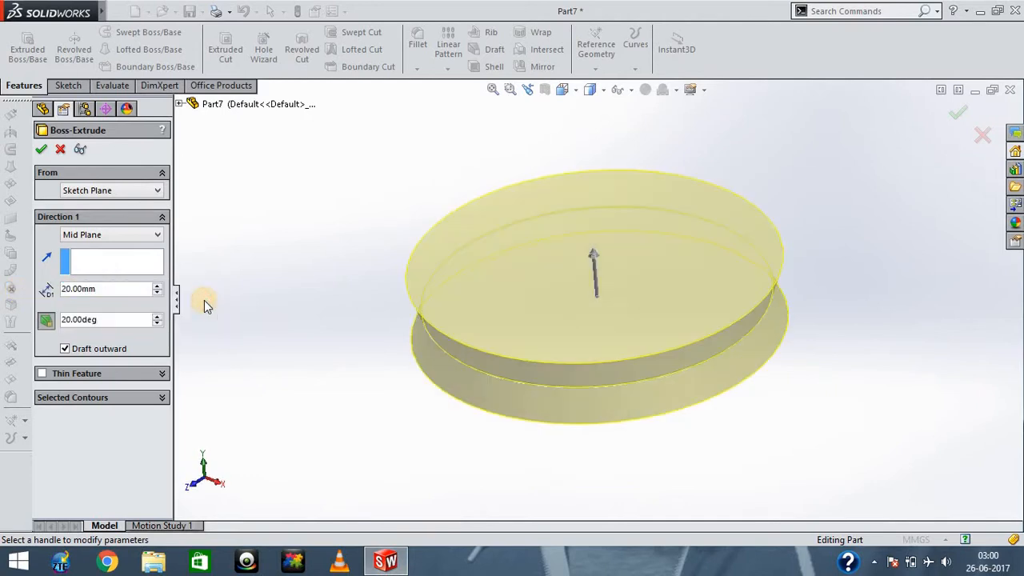
pyautogui.press('Up')
pyautogui.press('Up')
pyautogui.press('Down')
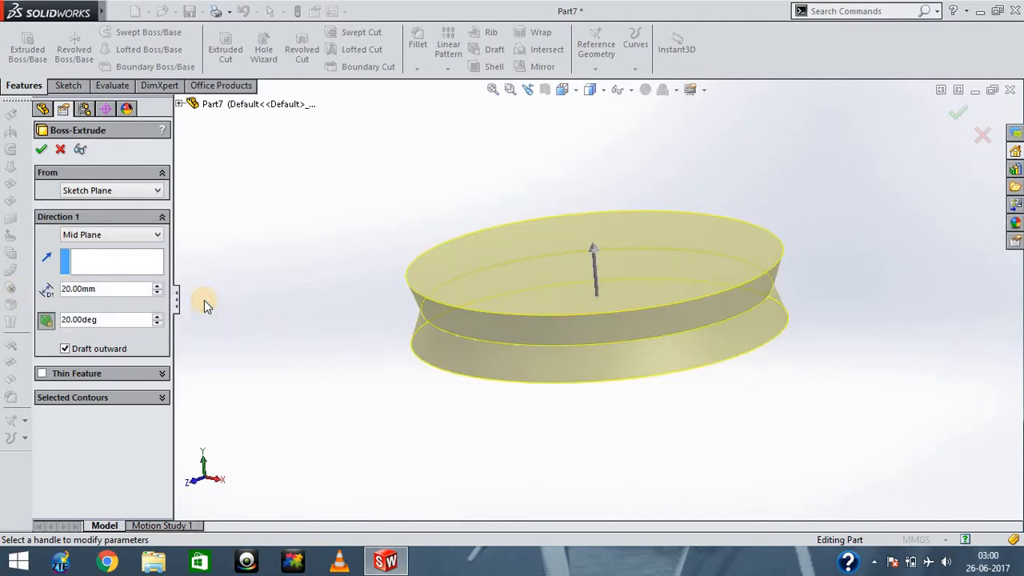
pyautogui.press('Right')
pyautogui.press('Up')
pyautogui.press('Up')
pyautogui.press('Up')
pyautogui.press('Up')
pyautogui.press('Up')
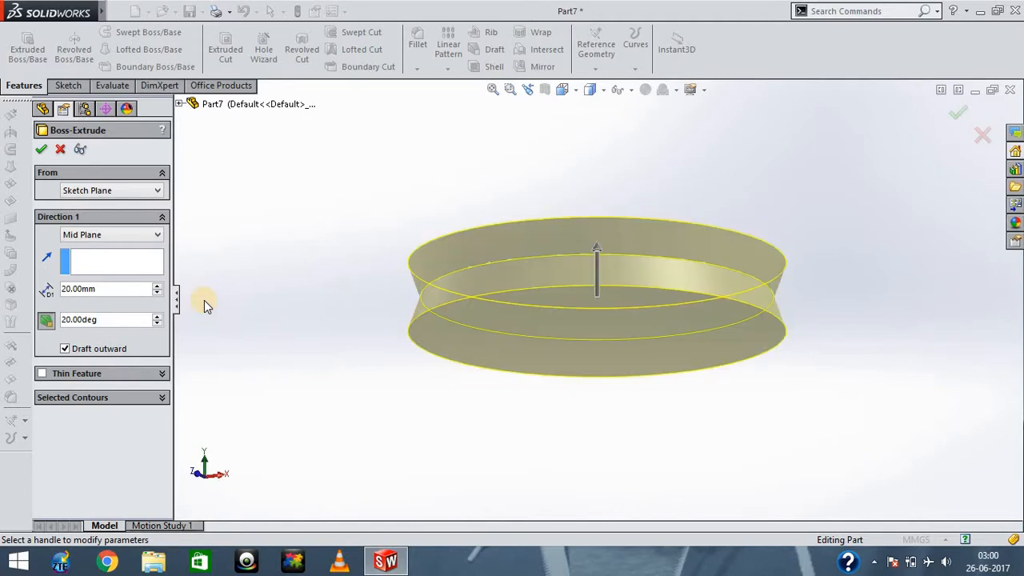
pyautogui.press('Up')
pyautogui.press('Up')
pyautogui.press('Up')
pyautogui.press('Up')
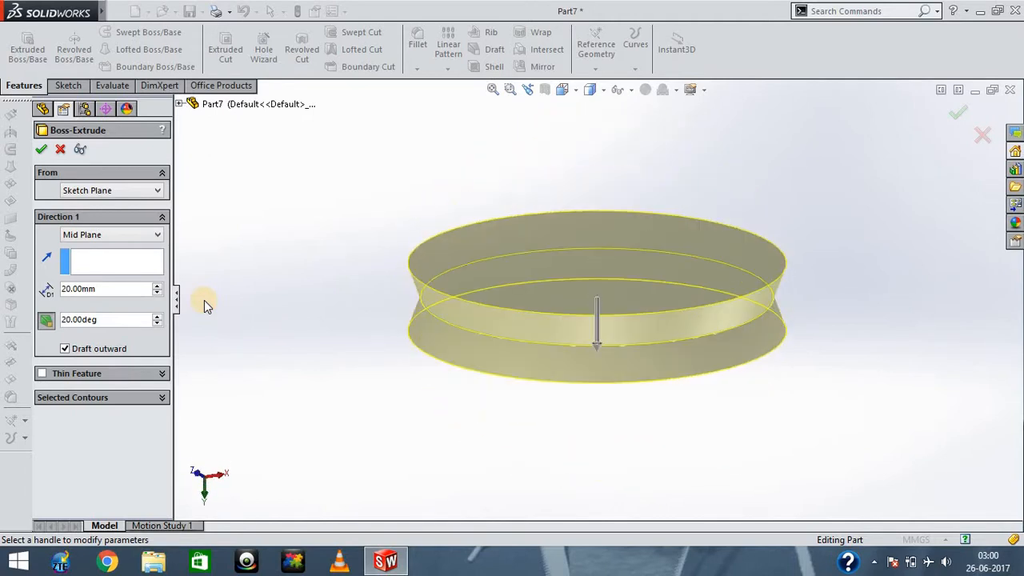
pyautogui.press('Down')
pyautogui.press('Up')
pyautogui.press('Up')
pyautogui.press('Up')
pyautogui.press('Down')
pyautogui.press('Down')
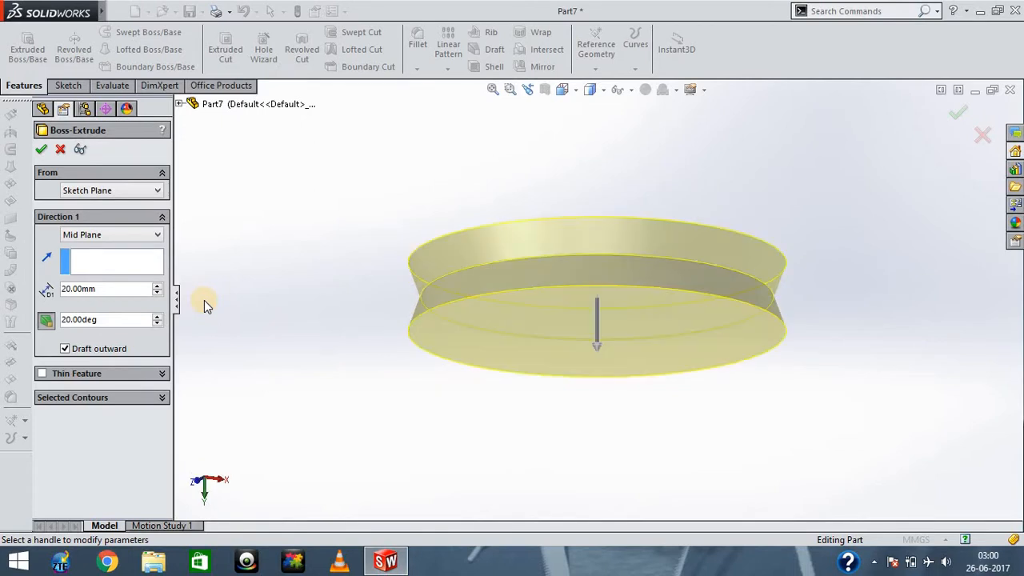
pyautogui.press('Up')
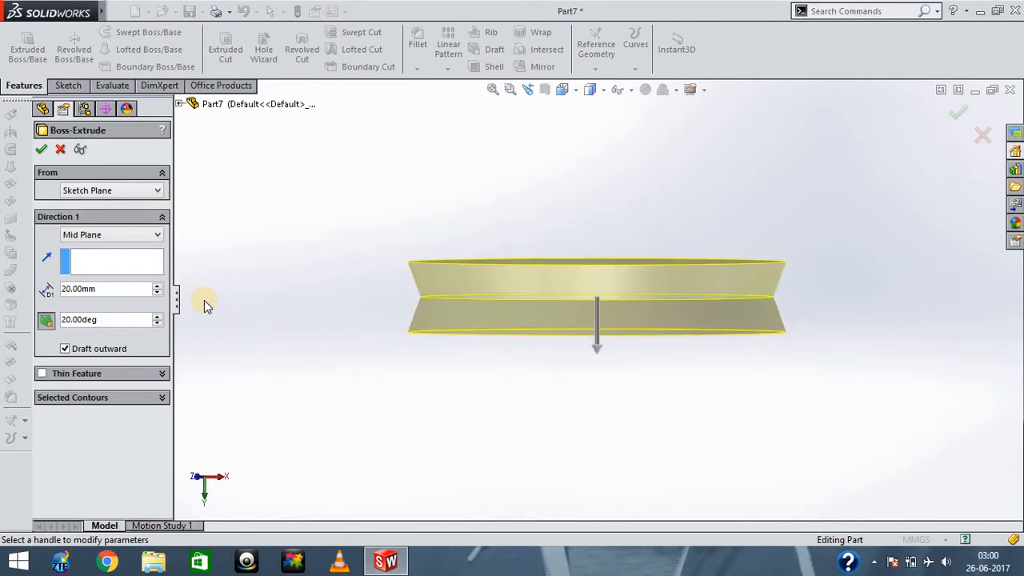
# - Turn on the thin feature option so the circle extrudes as a hollow ring
pyautogui.click(160, 381)
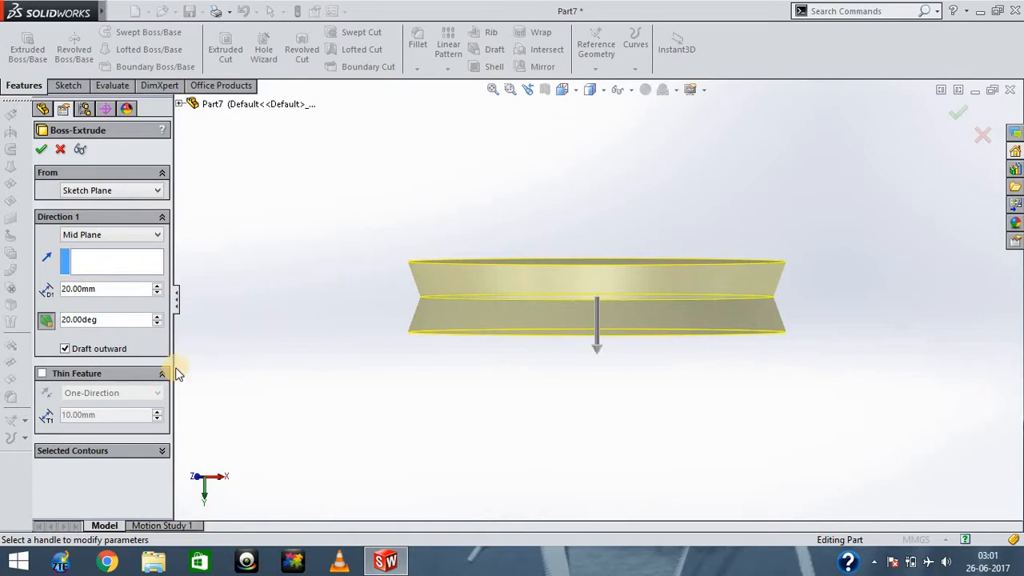
pyautogui.press('Down')
pyautogui.press('Down')
pyautogui.press('Down')
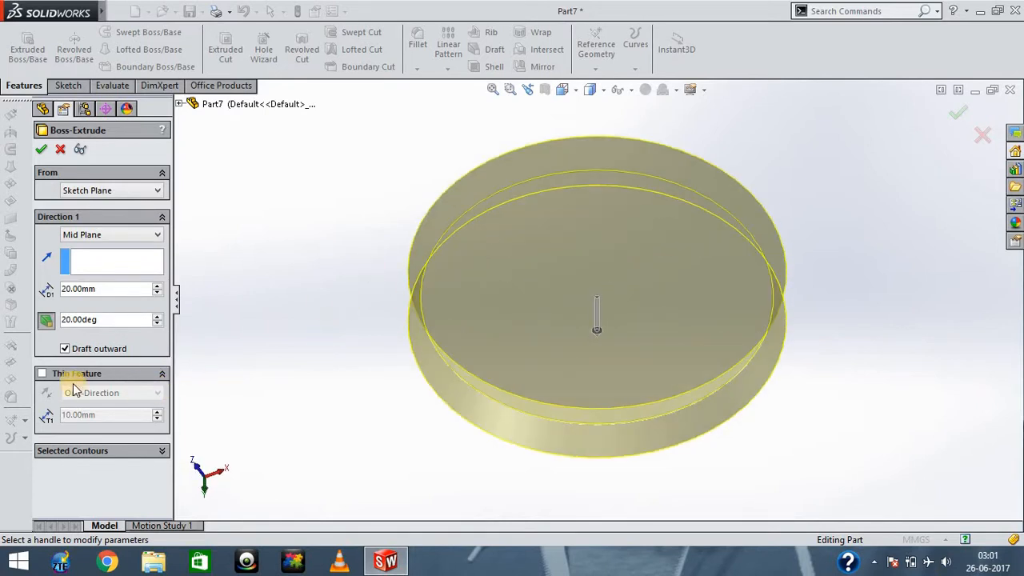
pyautogui.click(41, 374)
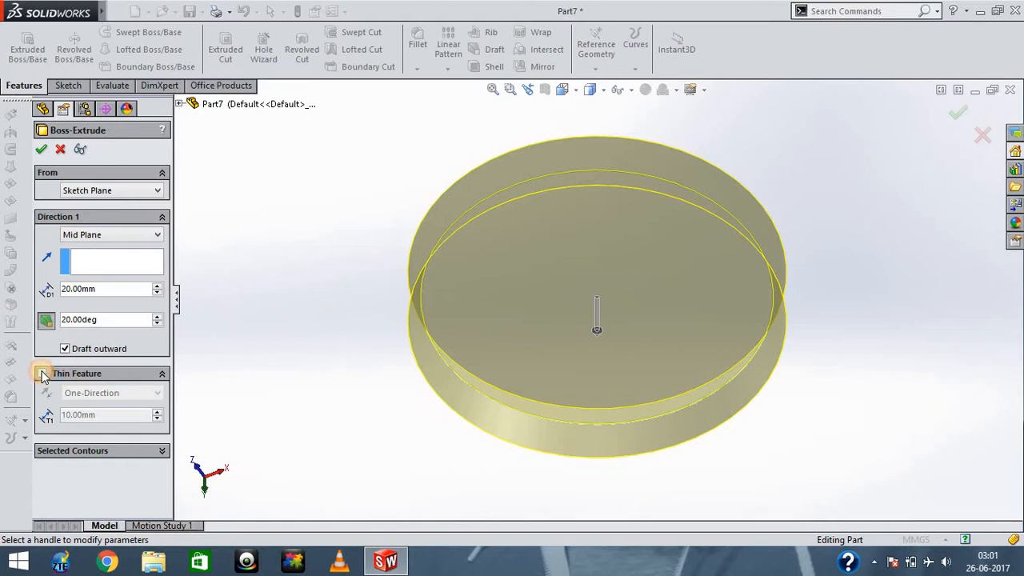
# - Examine the one-direction thin feature preview of the ring from several viewing angles
pyautogui.click(303, 324)
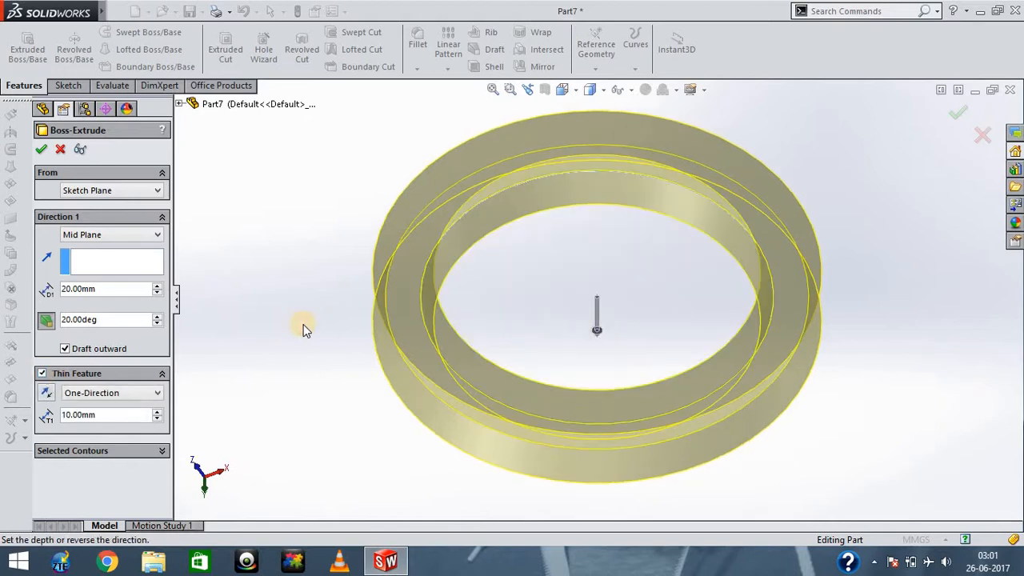
pyautogui.press('Up')
pyautogui.press('Up')
pyautogui.press('Up')
pyautogui.press('Up')
pyautogui.press('Up')
pyautogui.press('Up')
pyautogui.press('Up')
pyautogui.press('Up')
pyautogui.press('Up')
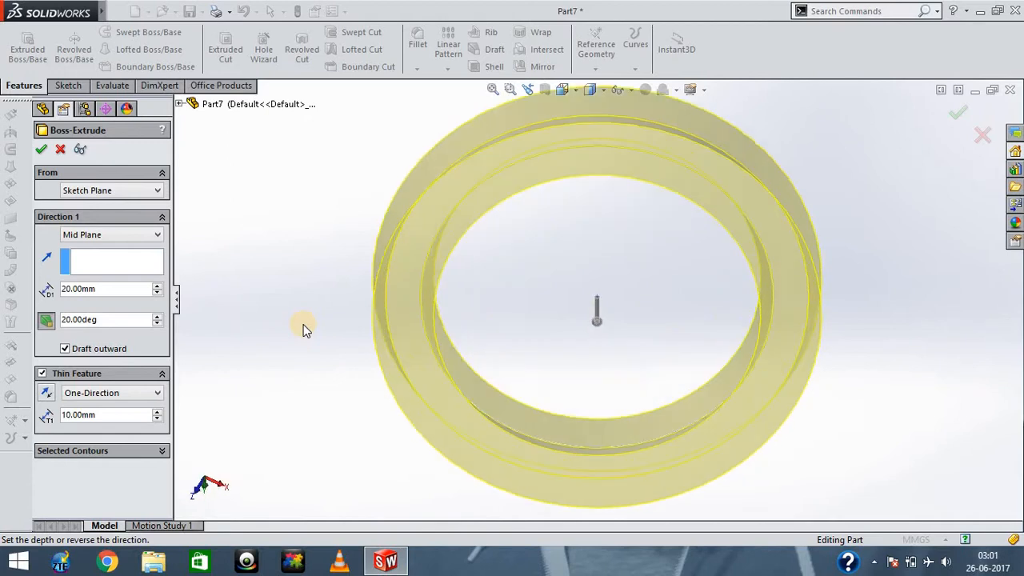
pyautogui.press('Up')
pyautogui.press('Up')
pyautogui.press('Up')
pyautogui.press('Up')
pyautogui.press('Up')
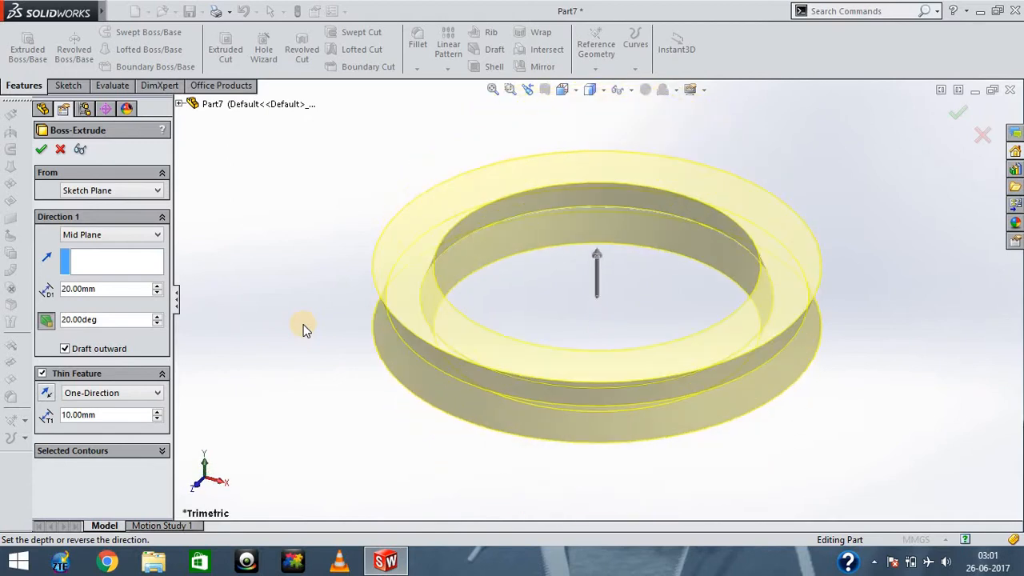
pyautogui.press('Down')
# - Set the wall thickness of the thin feature to 20 mm
pyautogui.moveTo(113, 417); pyautogui.dragTo(63, 414)
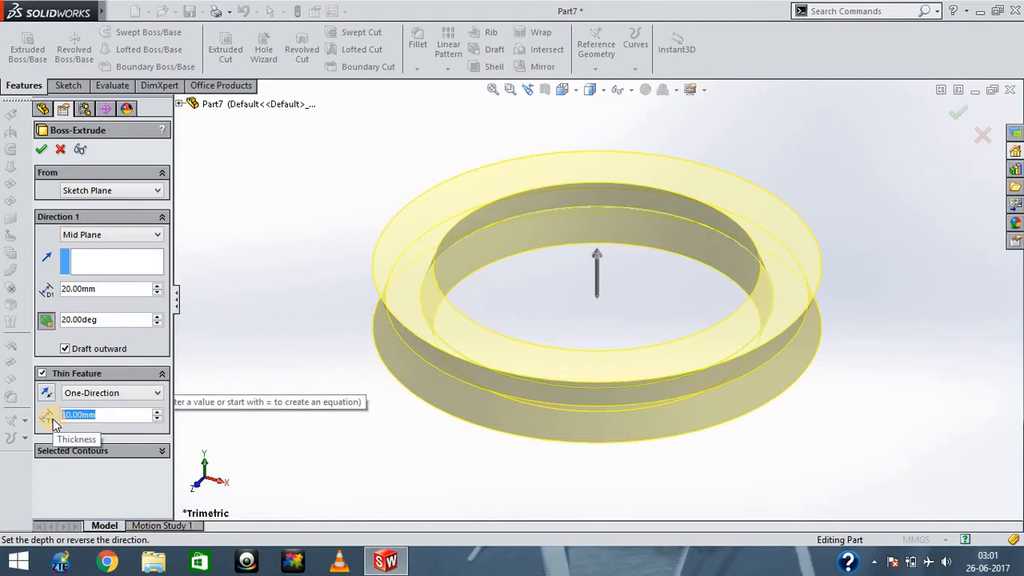
pyautogui.write('20')
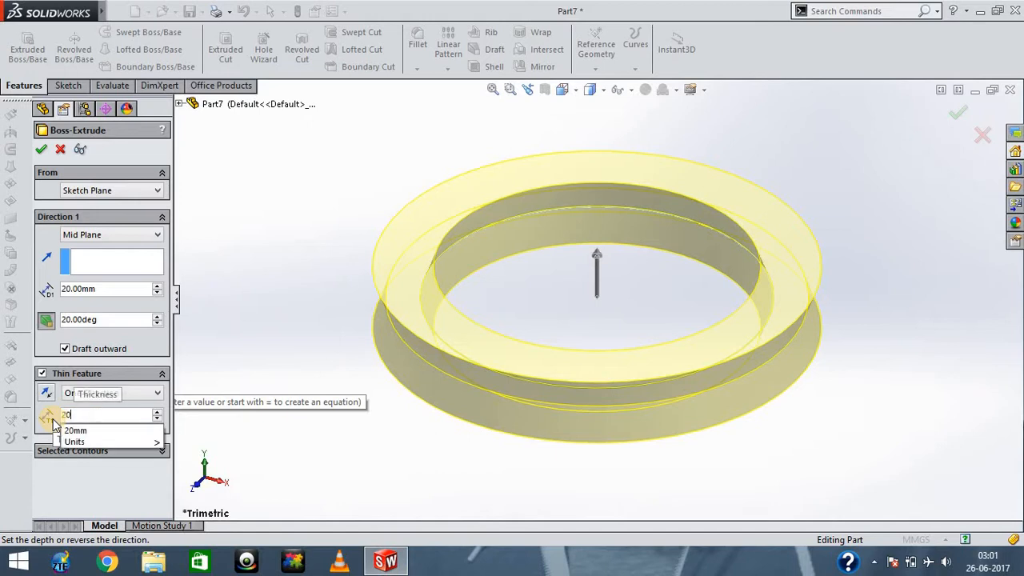
pyautogui.press('Return')
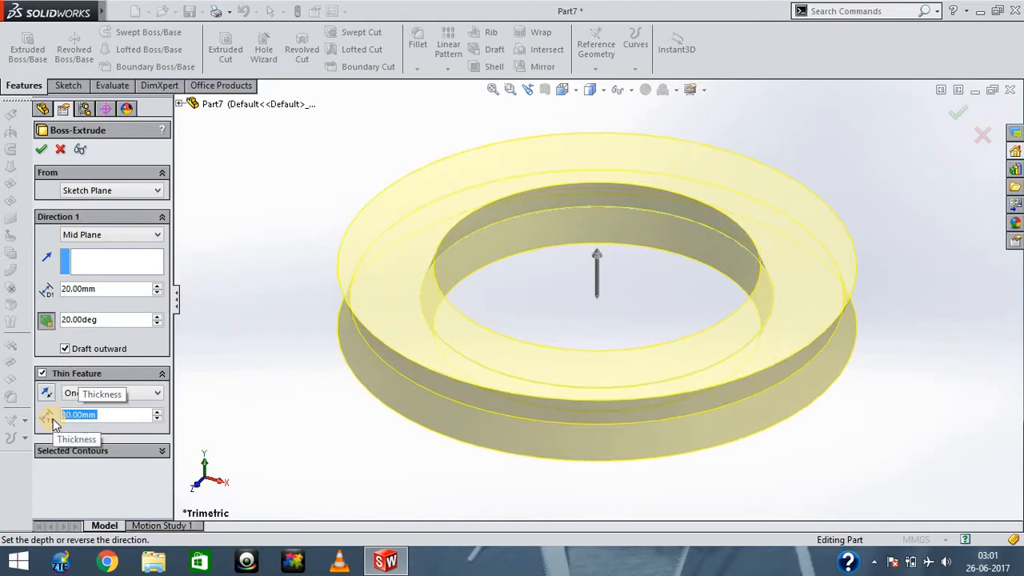
# - Examine the thicker-walled ring preview from the side, from below and at an angle
pyautogui.click(223, 385)
pyautogui.press('Up')
pyautogui.press('Up')
pyautogui.press('Up')
pyautogui.press('Up')
pyautogui.press('Up')
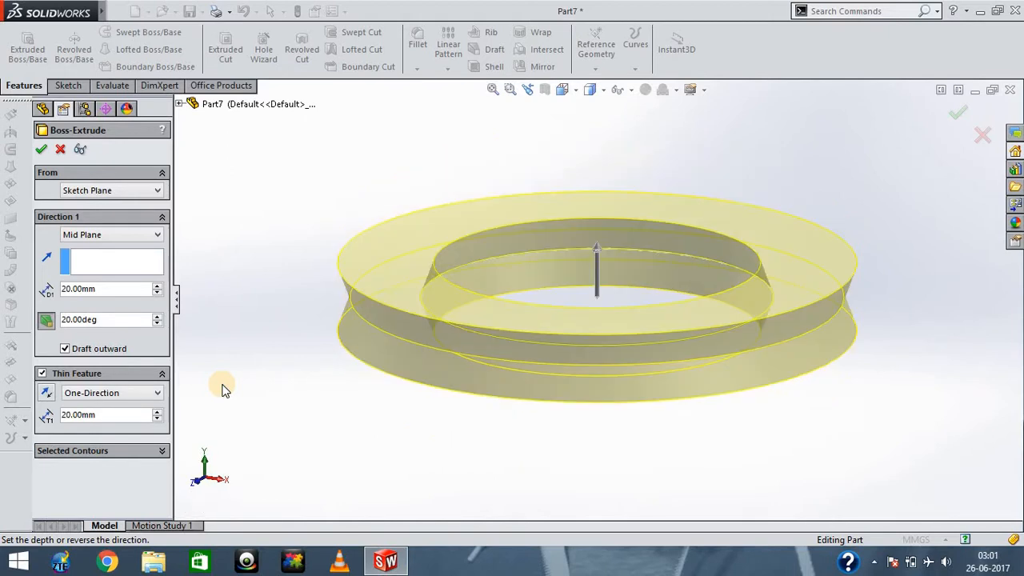
pyautogui.press('Up')
pyautogui.press('Up')
pyautogui.press('Up')
pyautogui.press('Up')
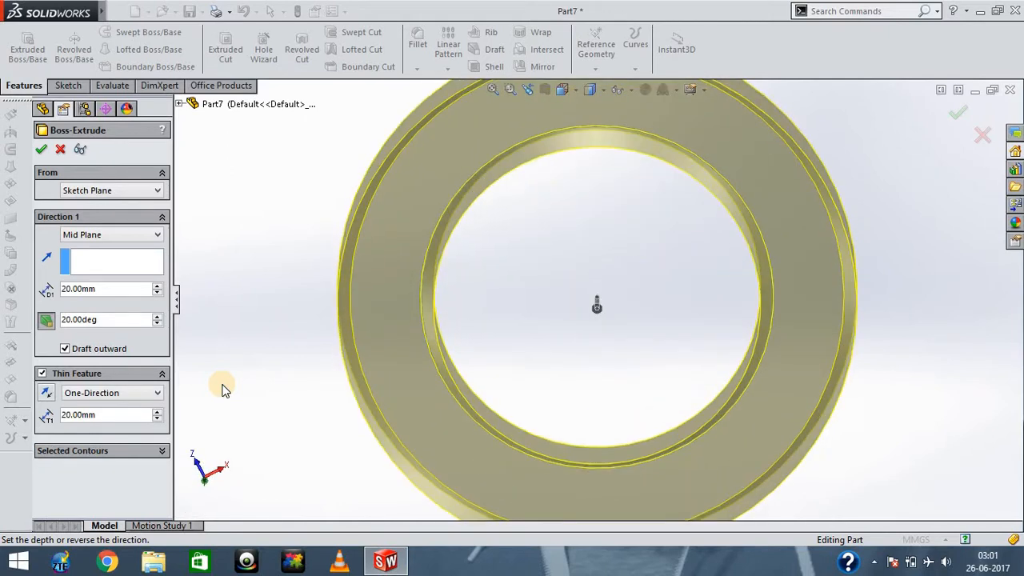
pyautogui.press('Right')
pyautogui.press('Right')
pyautogui.press('Right')
pyautogui.press('Right')
pyautogui.press('Right')
pyautogui.press('Right')
pyautogui.press('Right')
pyautogui.press('Right')
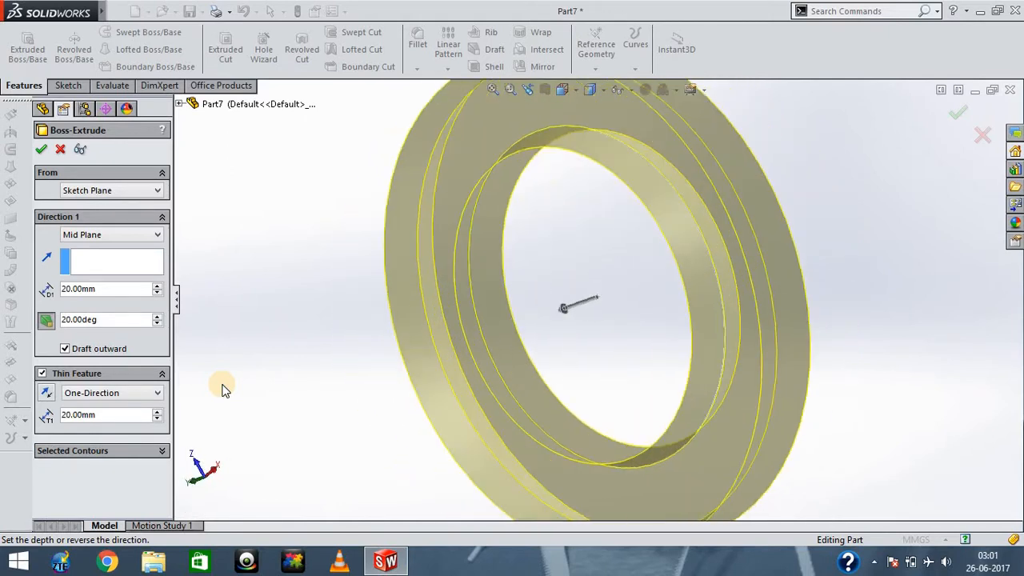
pyautogui.press('Up')
pyautogui.press('Up')
pyautogui.press('Up')
pyautogui.press('Up')
pyautogui.press('Up')
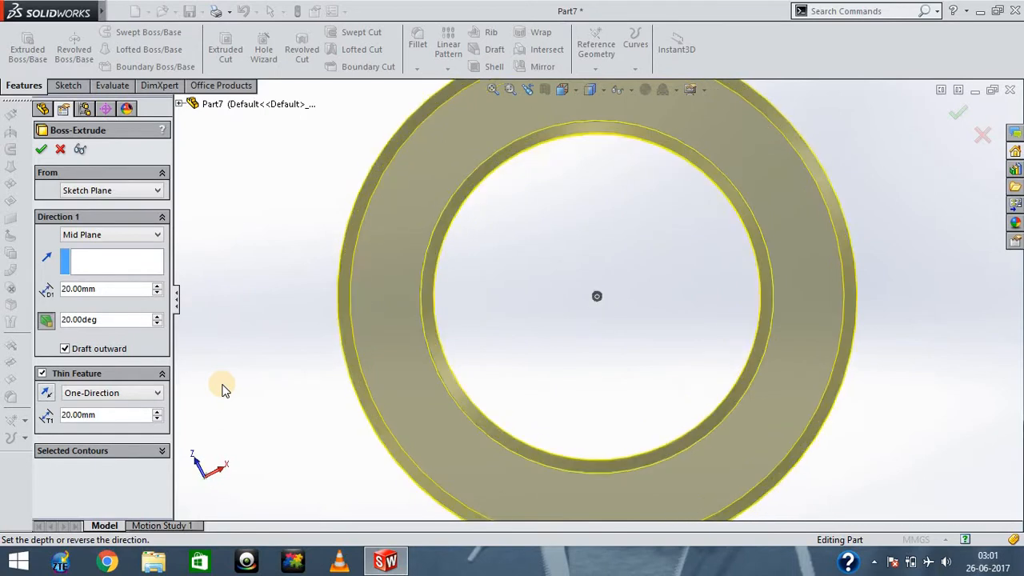
pyautogui.press('Down')
pyautogui.press('Down')
pyautogui.press('Down')
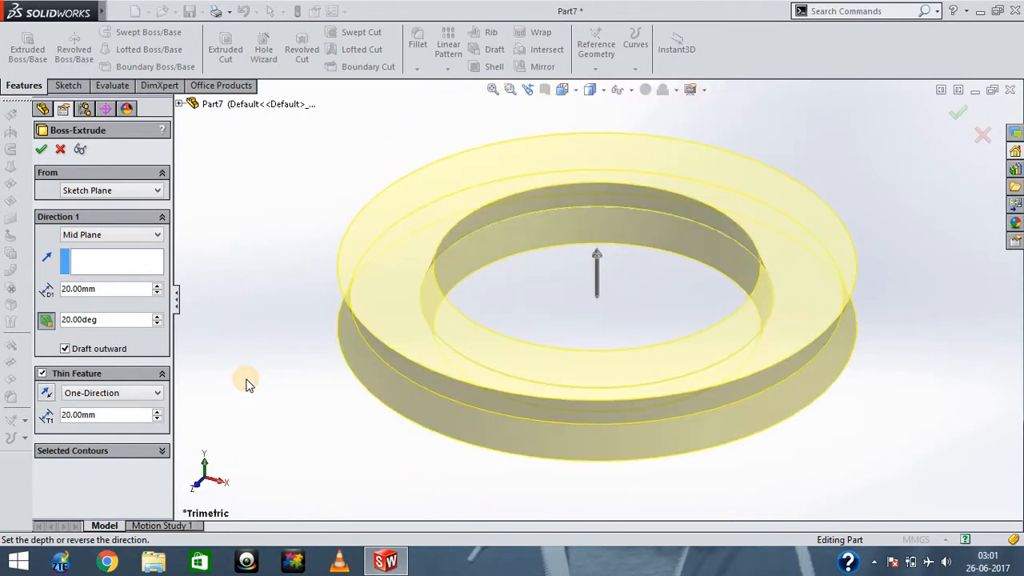
# - Make the extrusion's draft go inward and set the thin feature's wall thickness to 10 mm
pyautogui.click(65, 350)
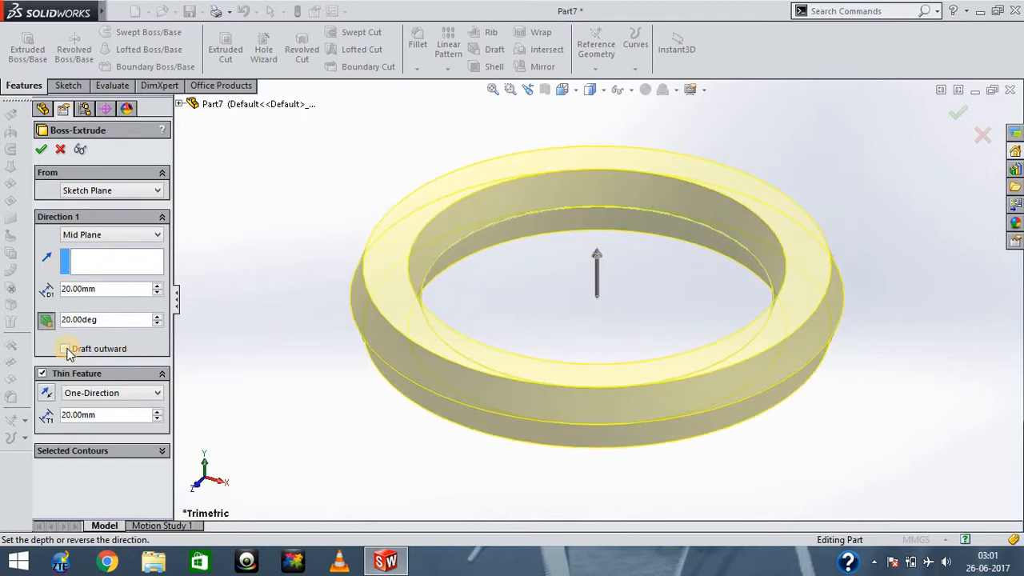
pyautogui.moveTo(109, 415); pyautogui.dragTo(11, 422)
pyautogui.write('10')
pyautogui.press('Return')
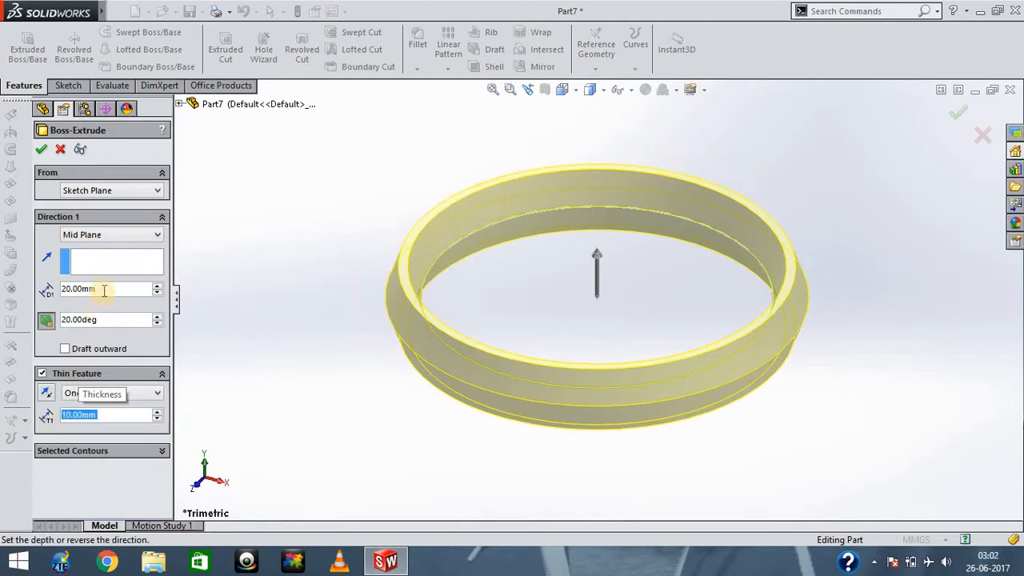
# - Set the mid-plane depth to 10 mm and finish the thin extrusion
pyautogui.moveTo(102, 288); pyautogui.dragTo(4, 310)
pyautogui.write('10')
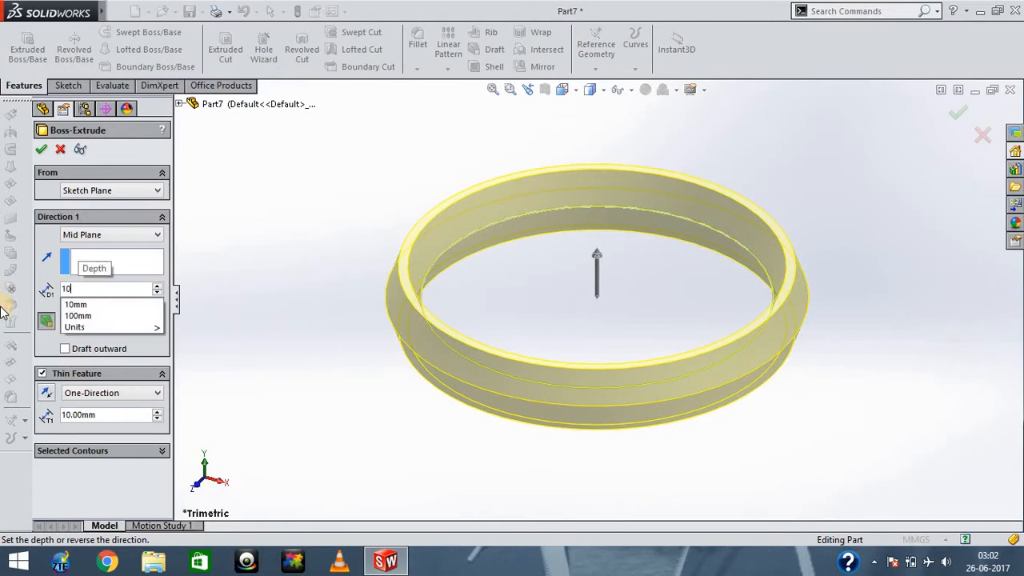
pyautogui.press('Return')
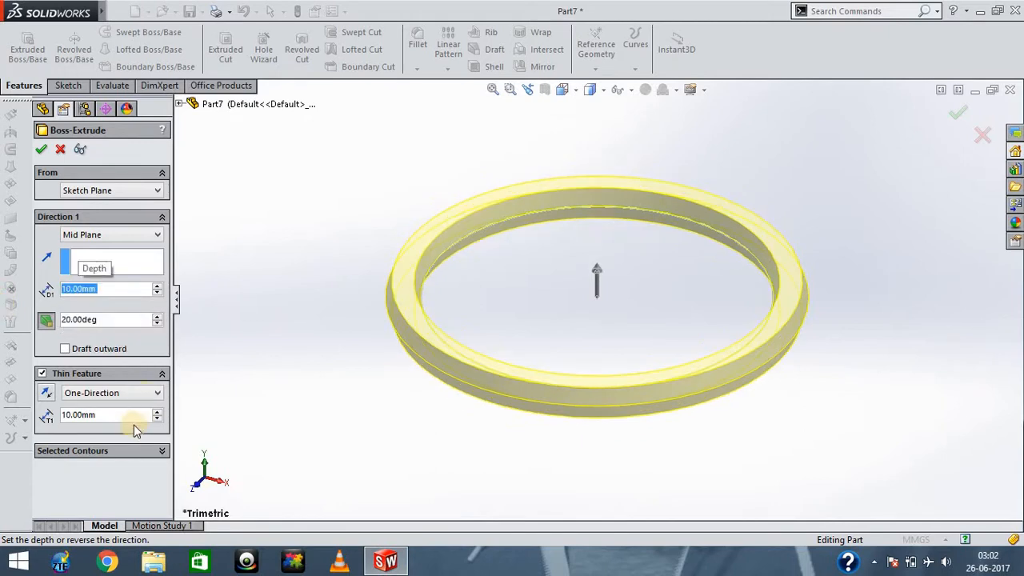
pyautogui.click(41, 149)
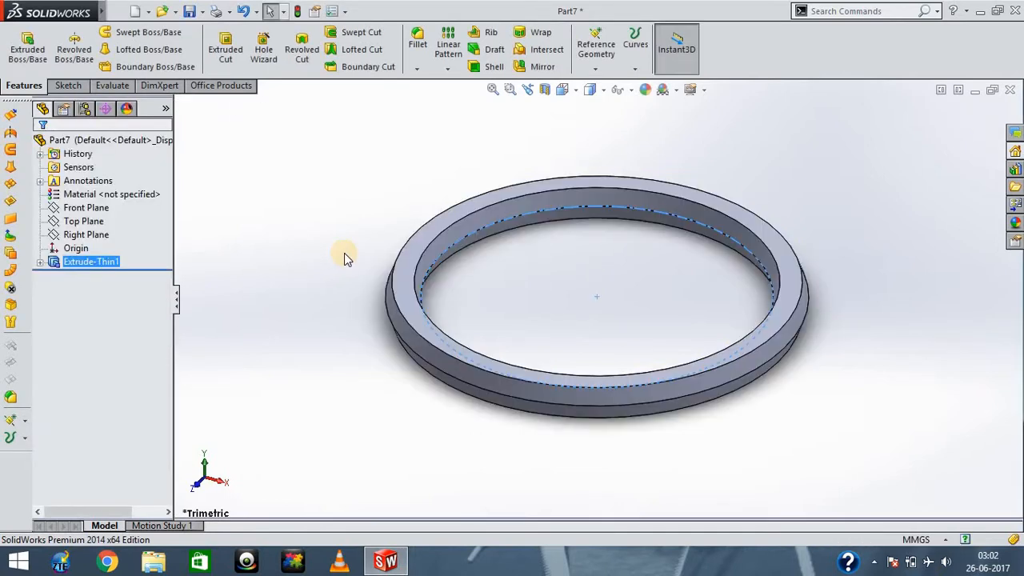
# - Examine the finished thin ring from different viewing angles
pyautogui.hotkey('ctrl', '5')
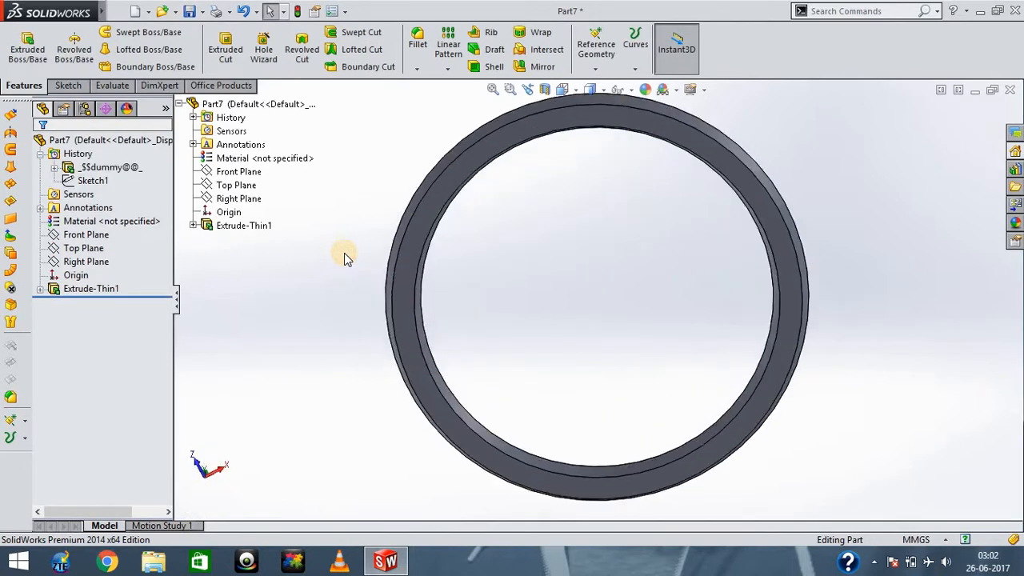
pyautogui.press('Up')
pyautogui.press('Up')
pyautogui.press('Up')
pyautogui.press('Up')
pyautogui.press('Up')
pyautogui.press('Up')
pyautogui.press('Up')
pyautogui.press('Up')
pyautogui.press('Up')
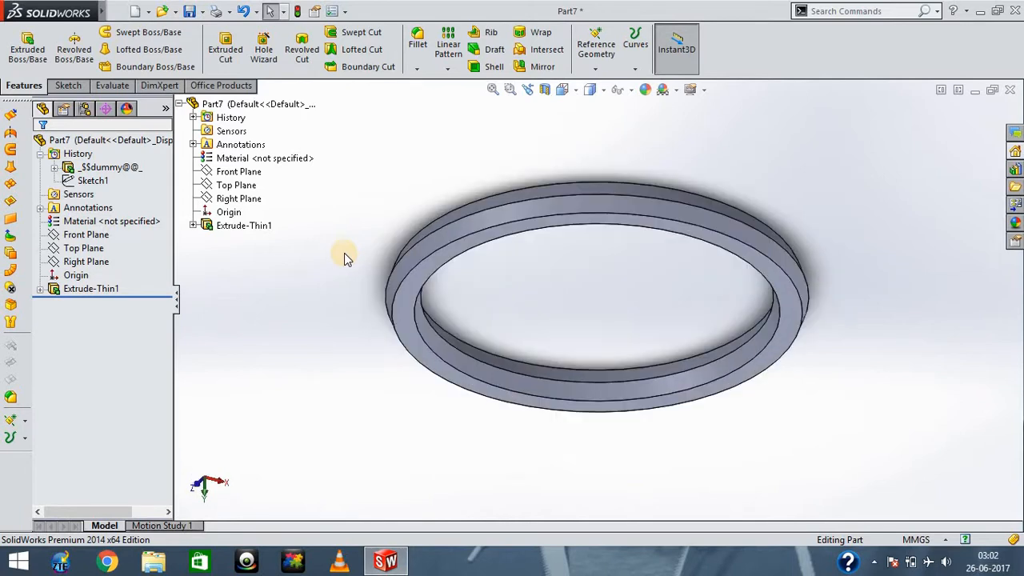
# - Reopen the finished thin extrusion for editing, review its settings including the Selected Contours options, and accept the feature
pyautogui.press('Up')
pyautogui.press('Up')
pyautogui.press('Up')
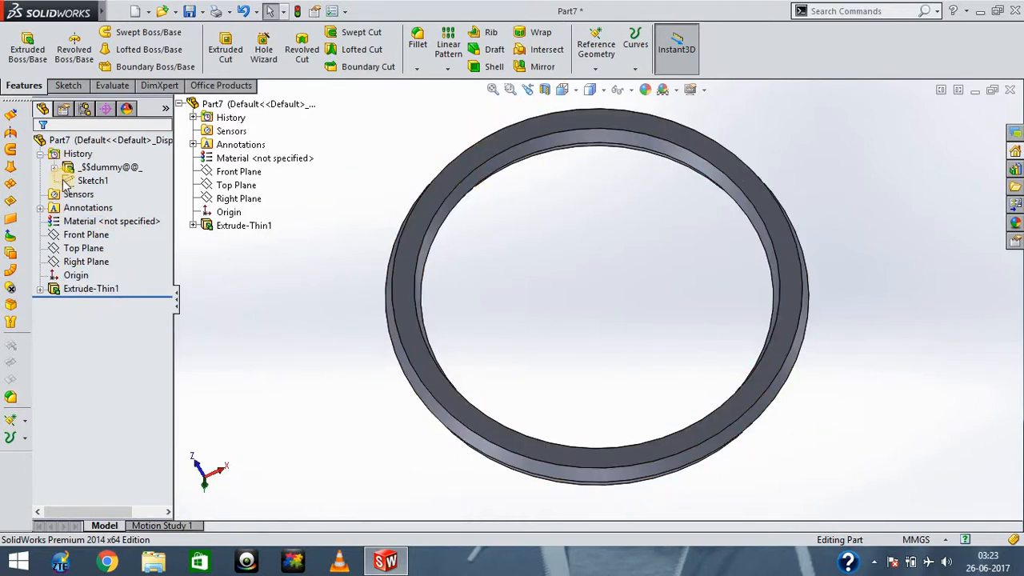
pyautogui.click(88, 290)
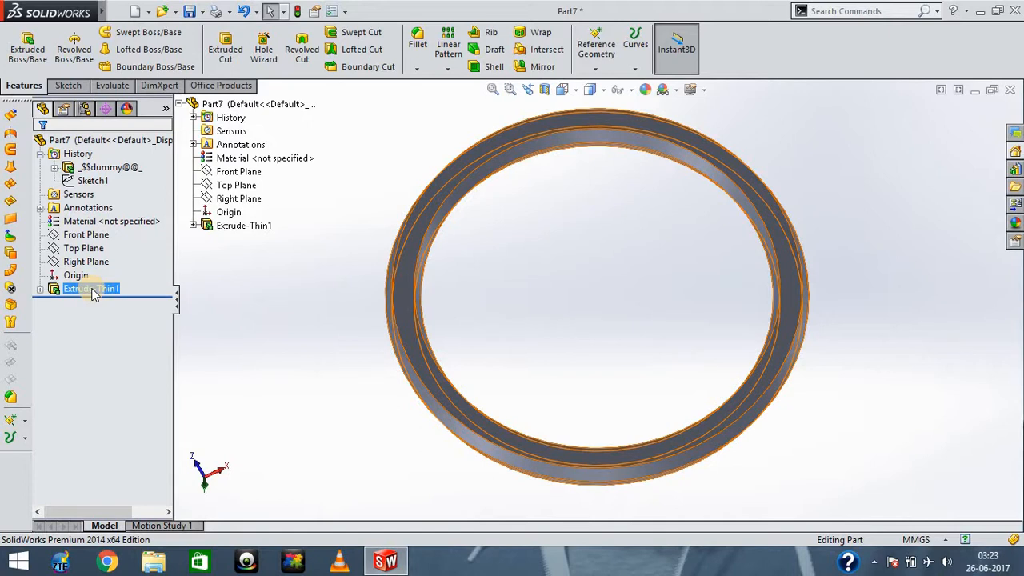
pyautogui.rightClick(92, 293)
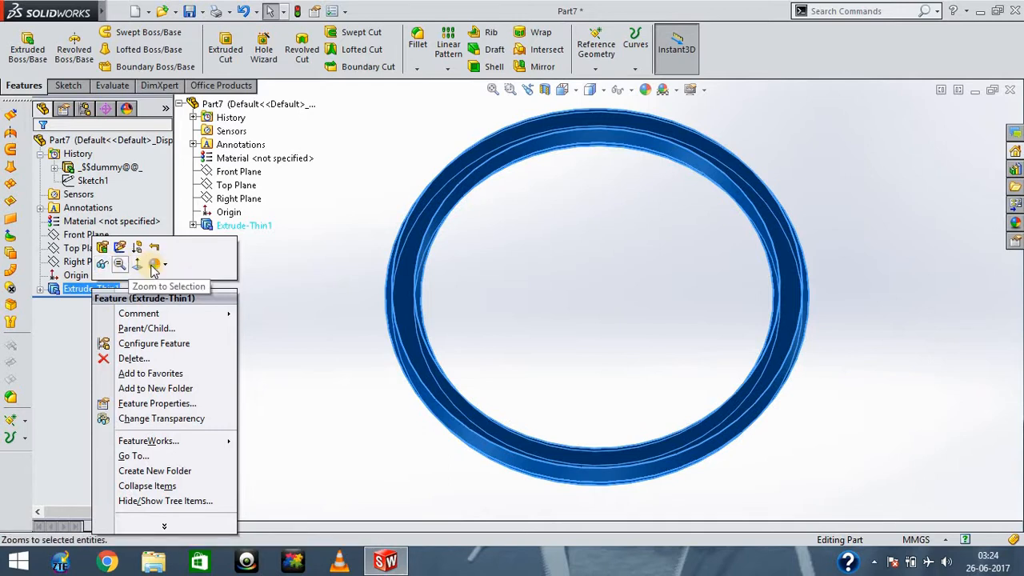
pyautogui.click(102, 249)
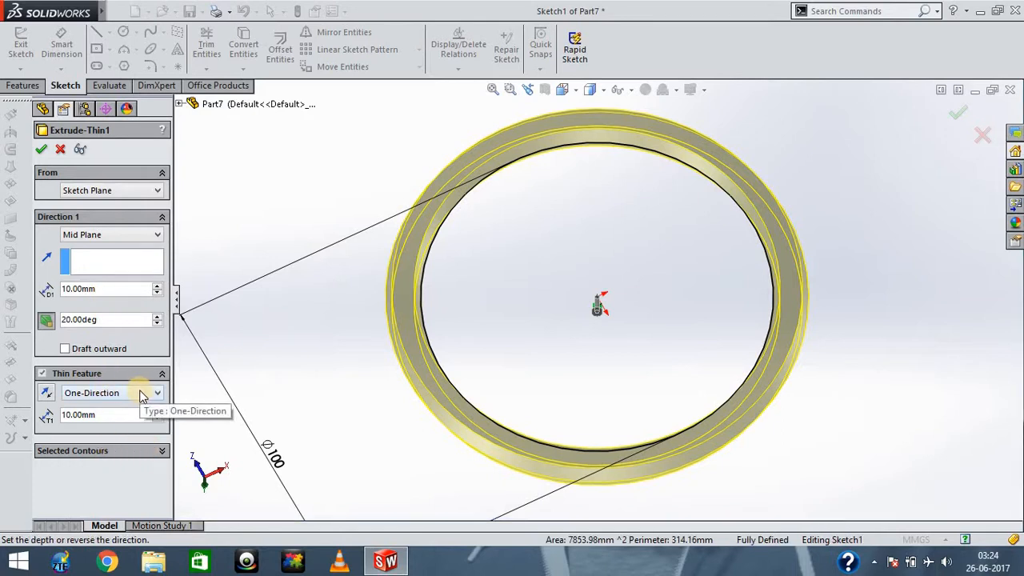
pyautogui.click(156, 451)
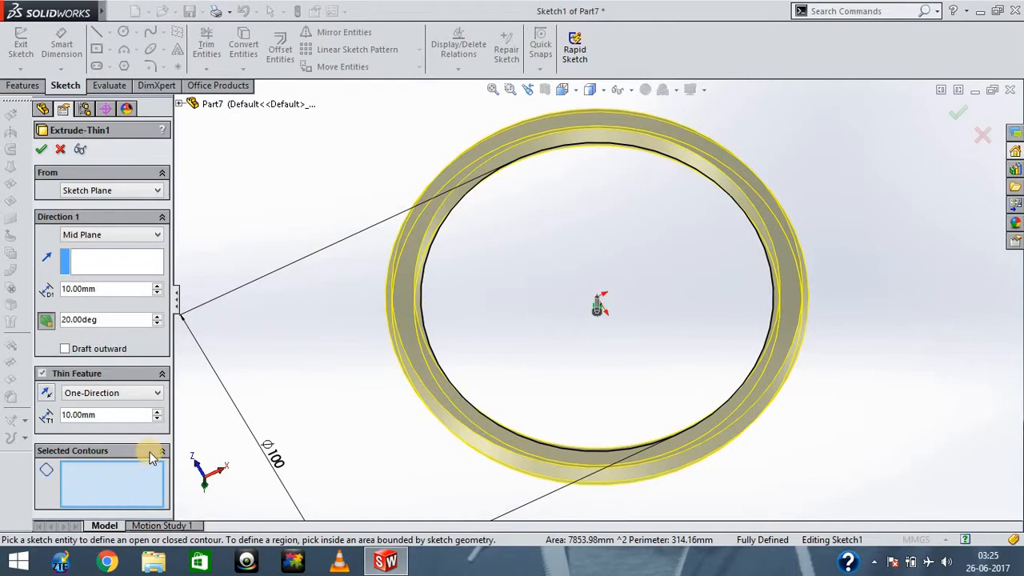
pyautogui.click(44, 151)
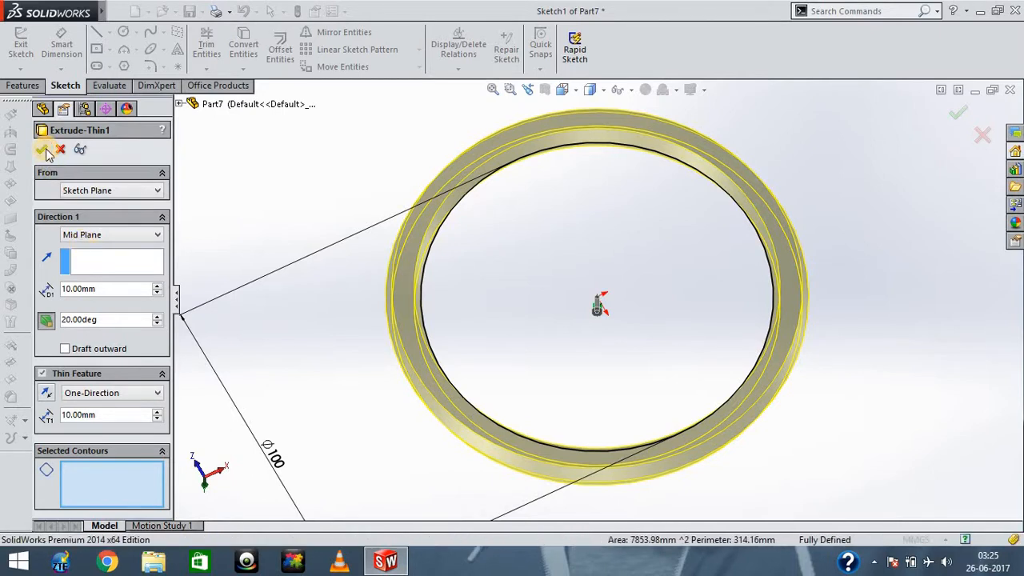
pyautogui.click(284, 242)
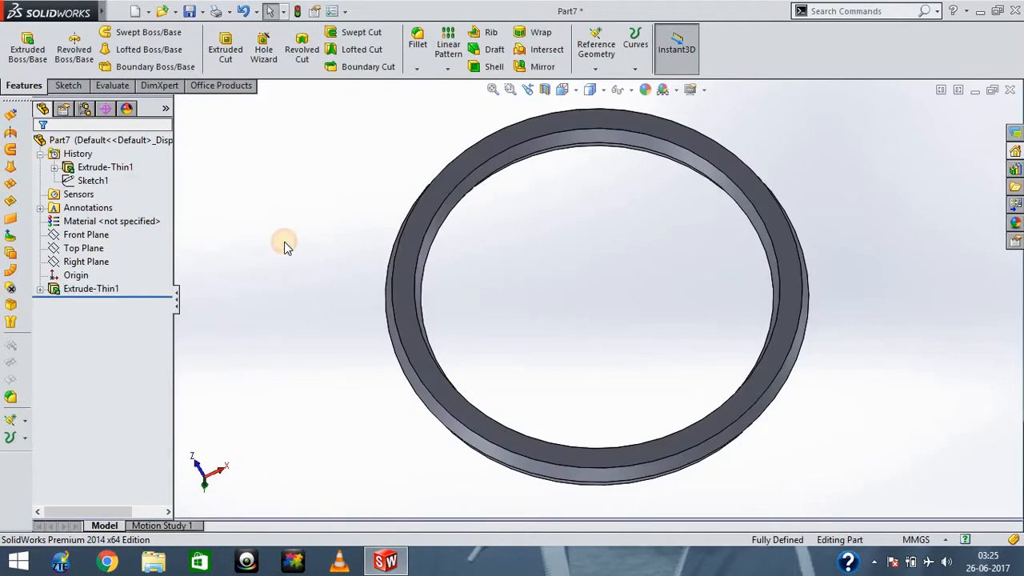